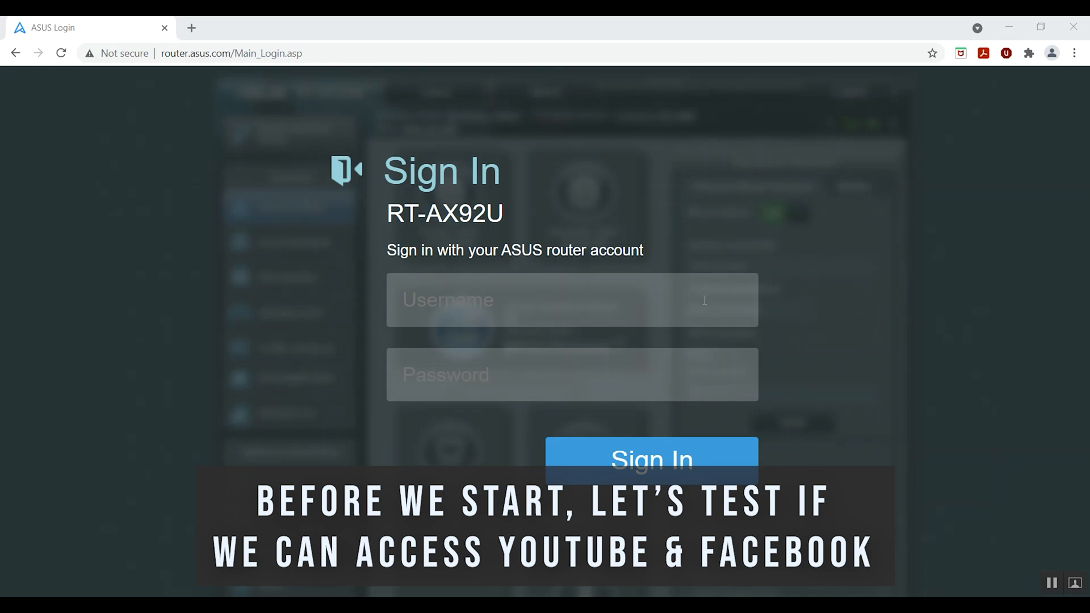
Step: Open YouTube in a new tab from a Google search for youtube
click(189, 32)
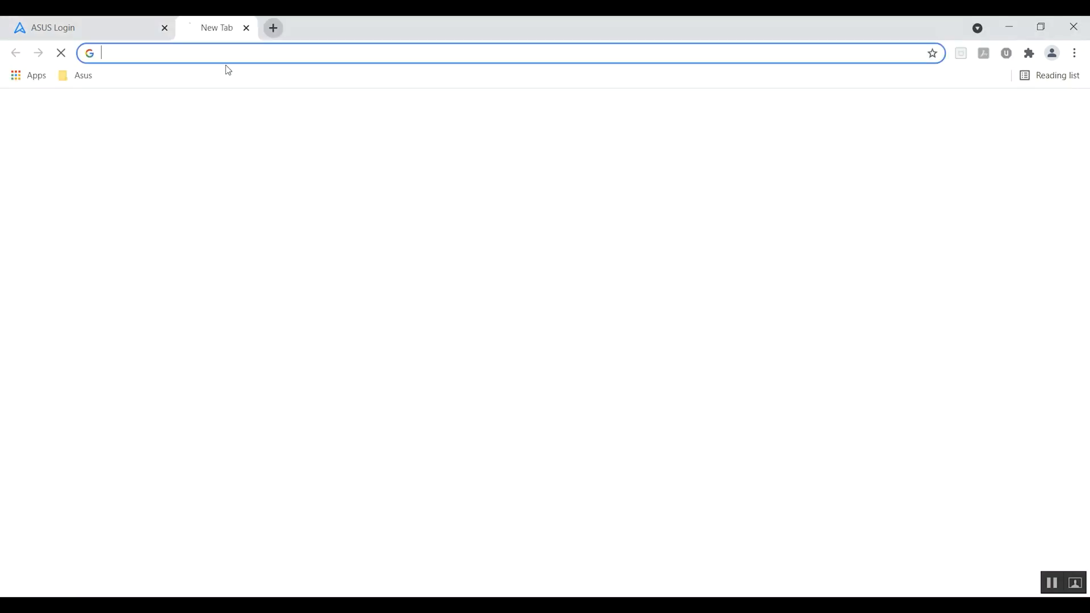
click(505, 318)
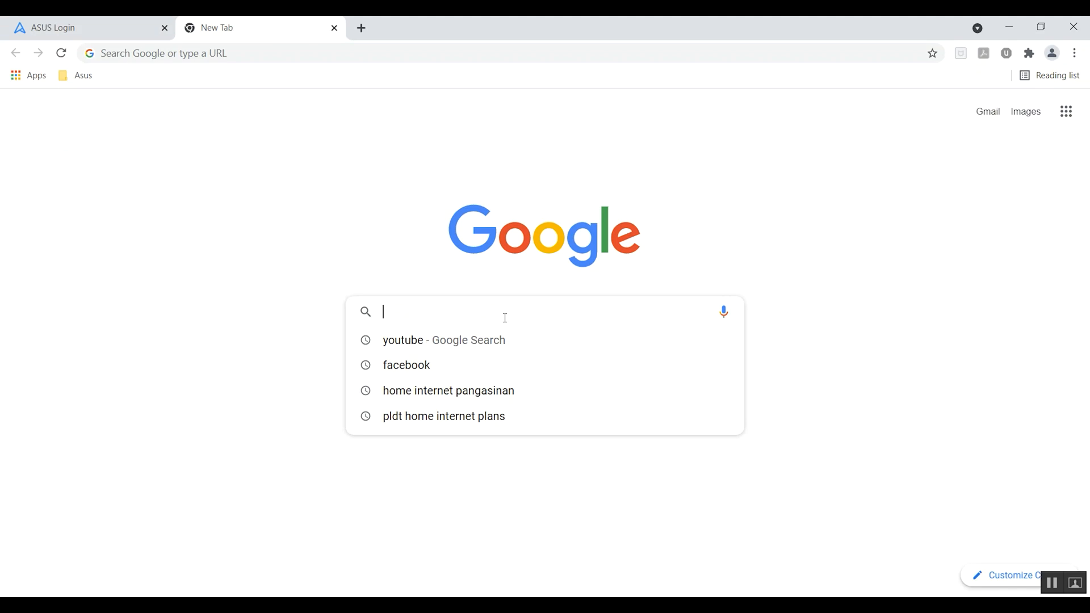
click(461, 341)
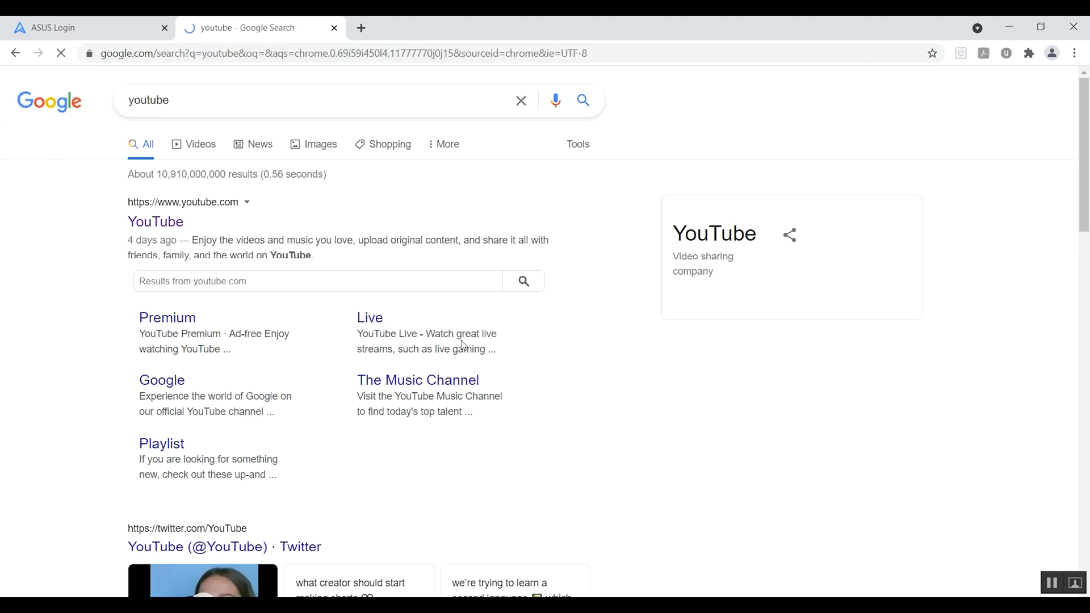
click(171, 229)
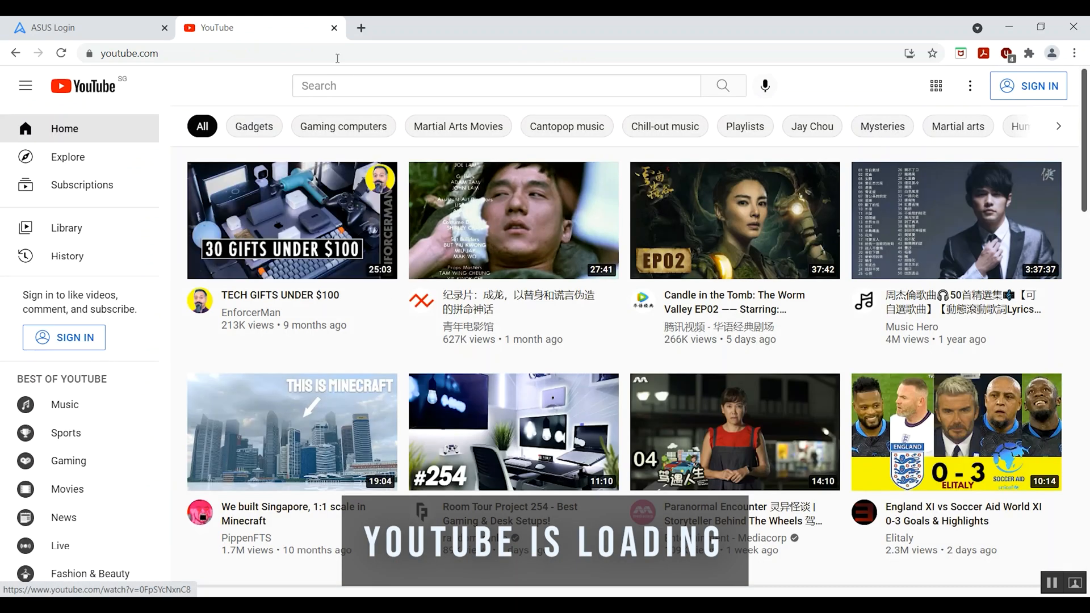
Step: Open the Facebook login page in another tab from a Google search for facebook
click(361, 28)
click(425, 316)
text(faceb)
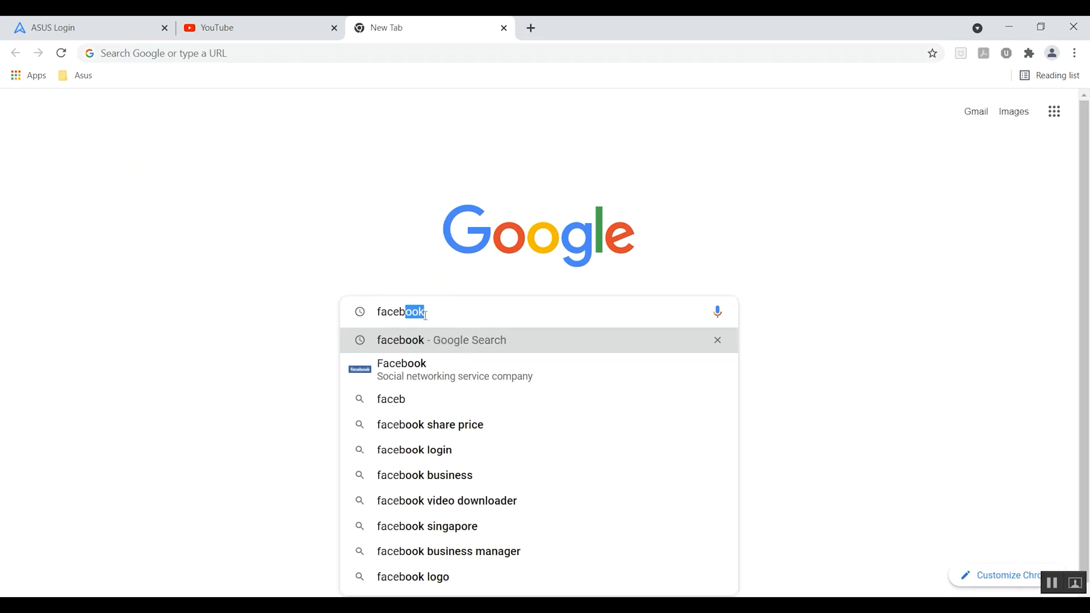
key(Return)
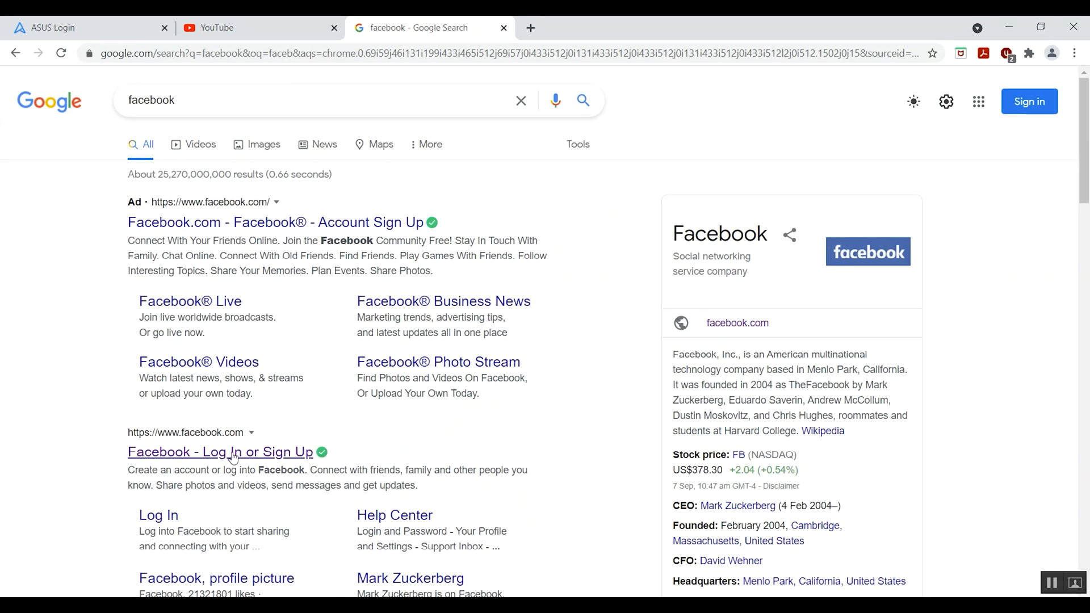
click(233, 454)
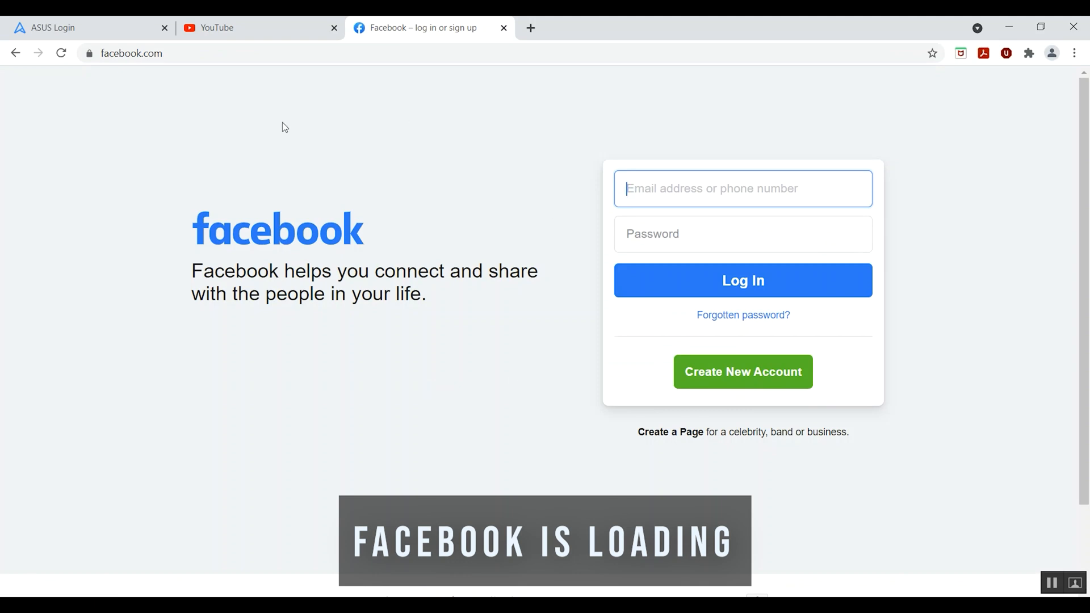
Step: Sign in to the RT-AX92U router on the ASUS login tab with the router username and password
click(138, 28)
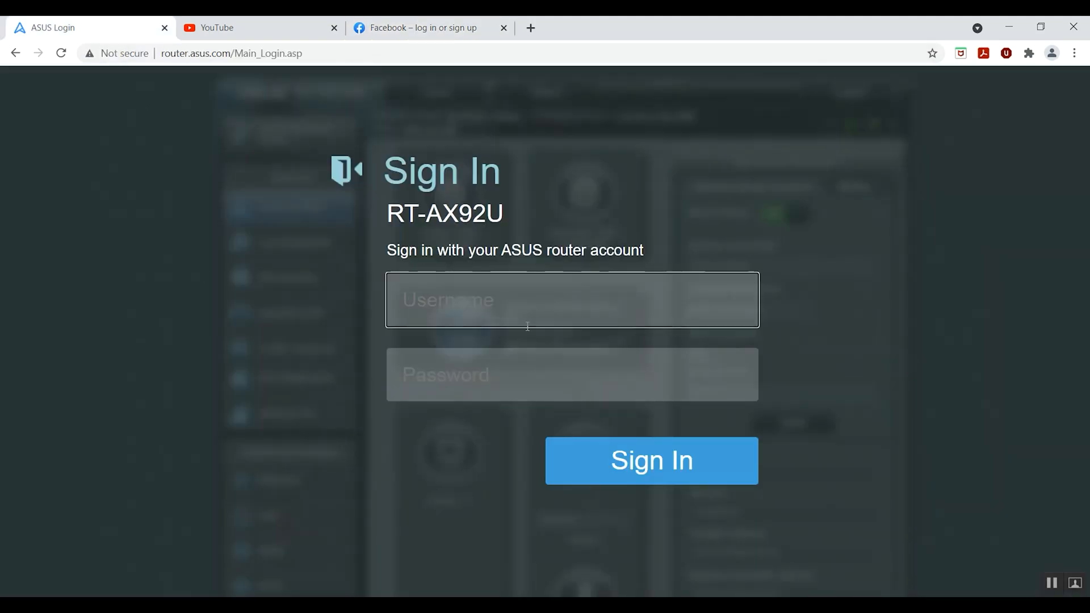
text(te)
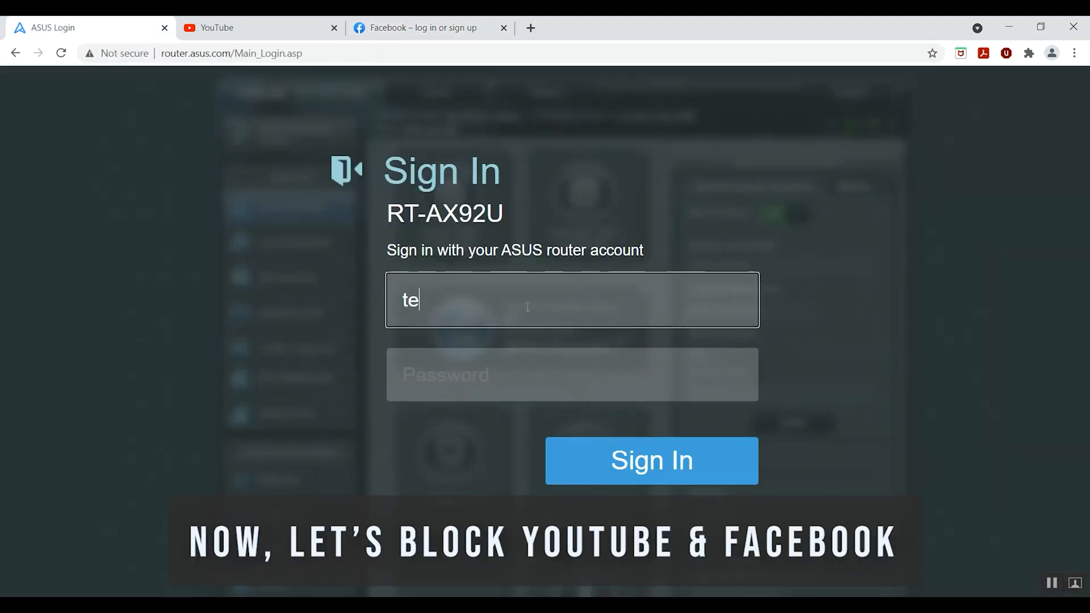
text(chyanton)
key(Tab)
text(***********)
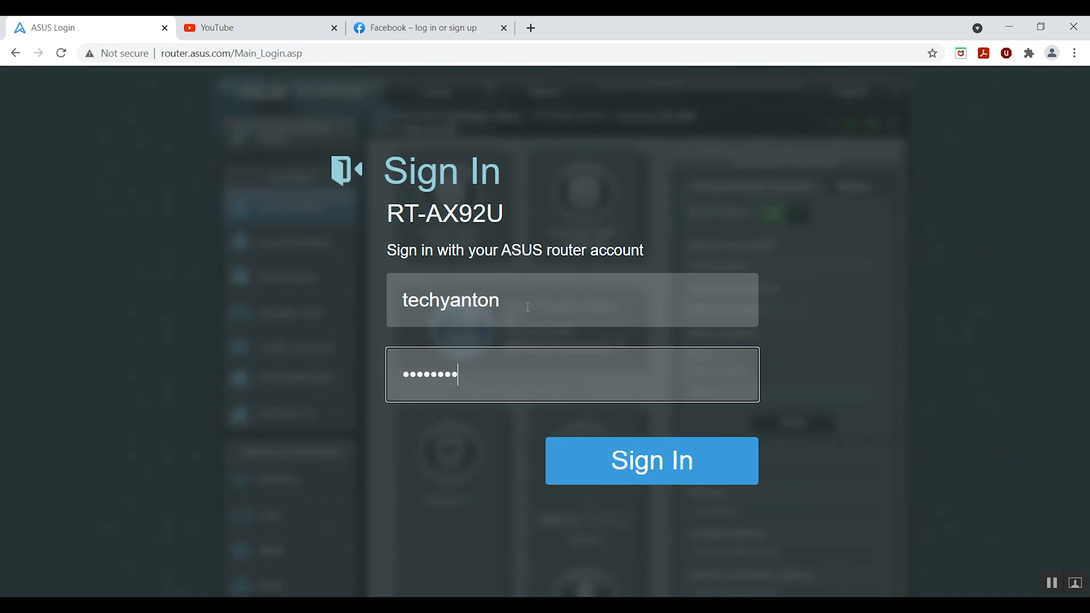
key(Return)
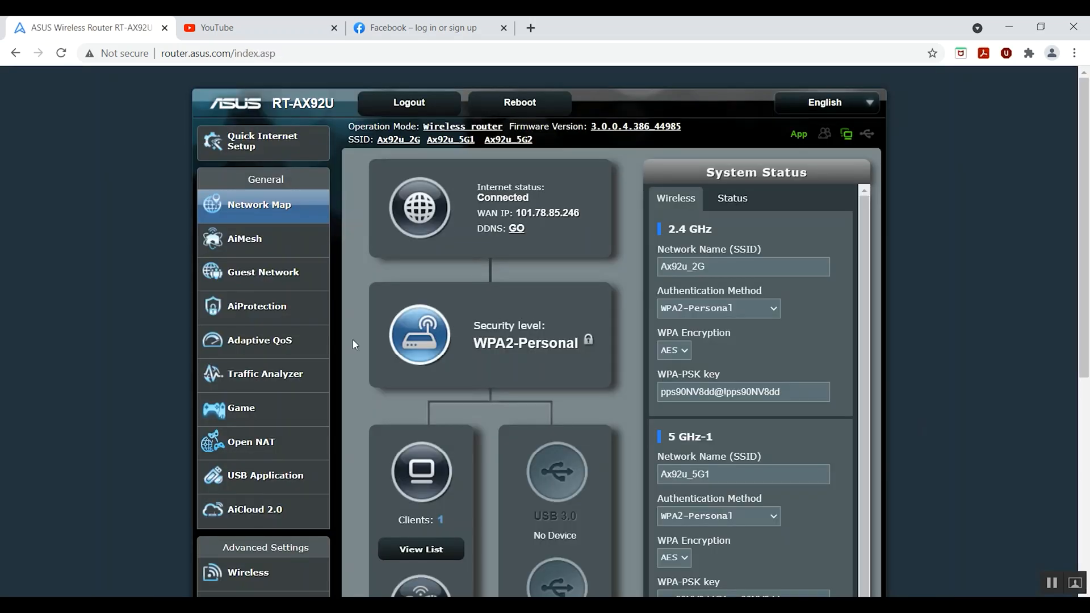
Step: Enable the Firewall URL Filter and apply the setting
scroll(353, 344, down, 6)
click(293, 442)
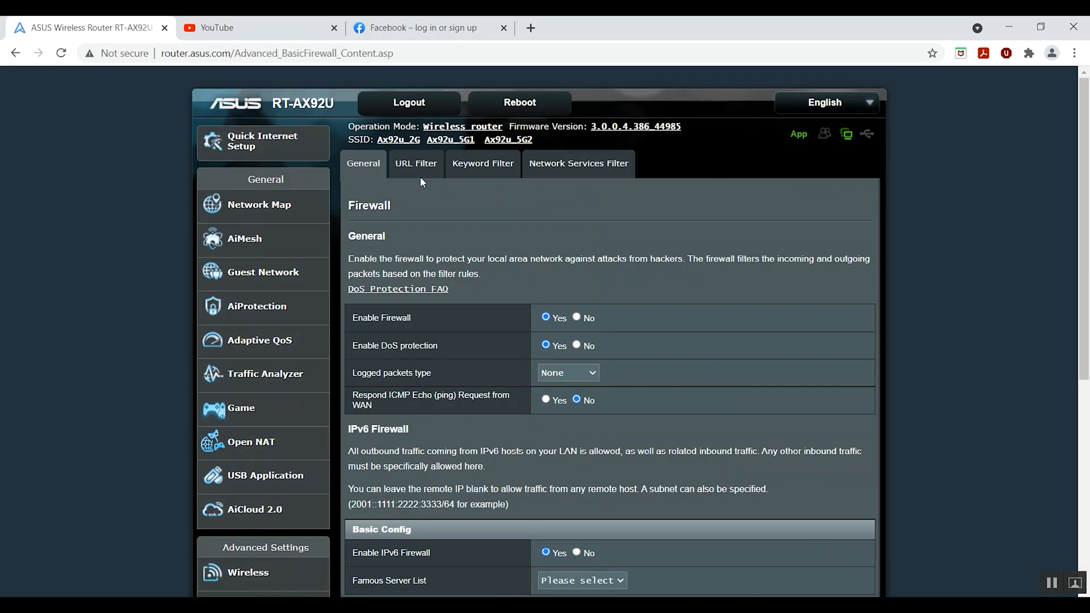
click(418, 166)
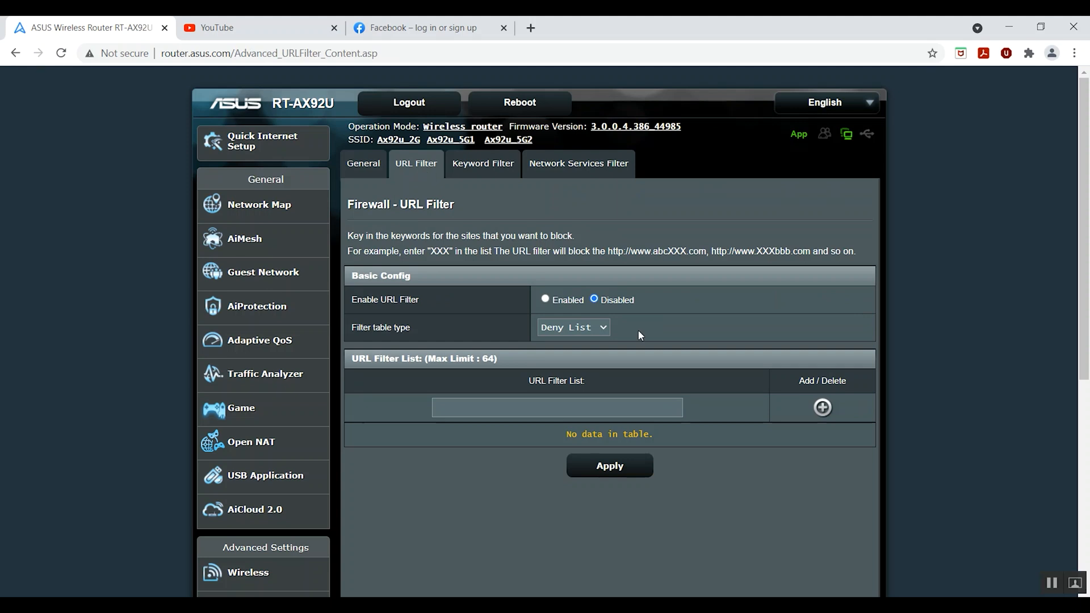
click(545, 299)
click(606, 471)
Step: Add 'youtube' to the URL Filter List
click(601, 409)
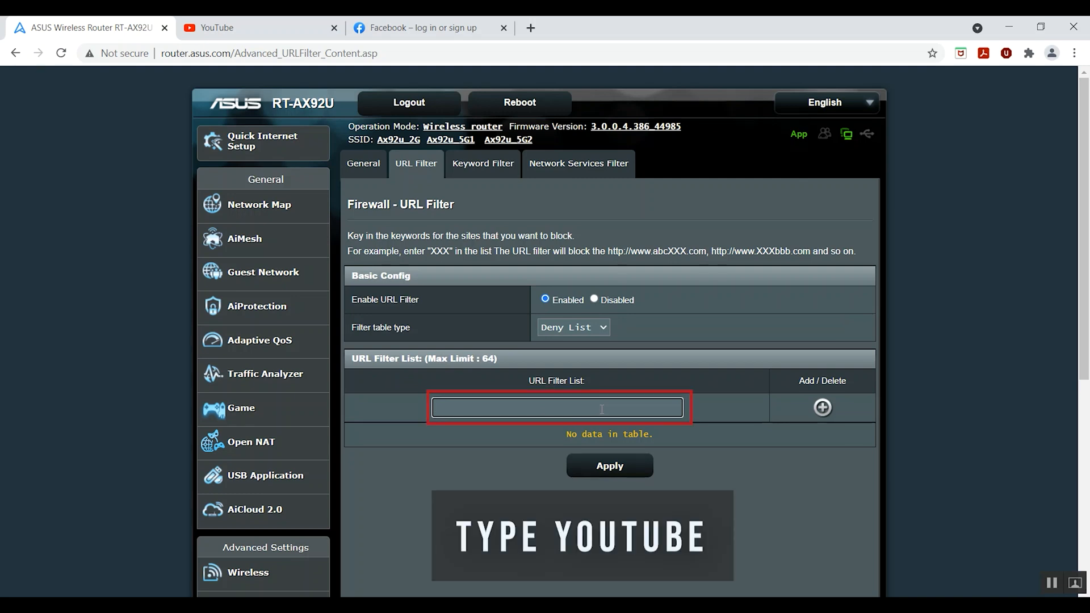
text(youtube)
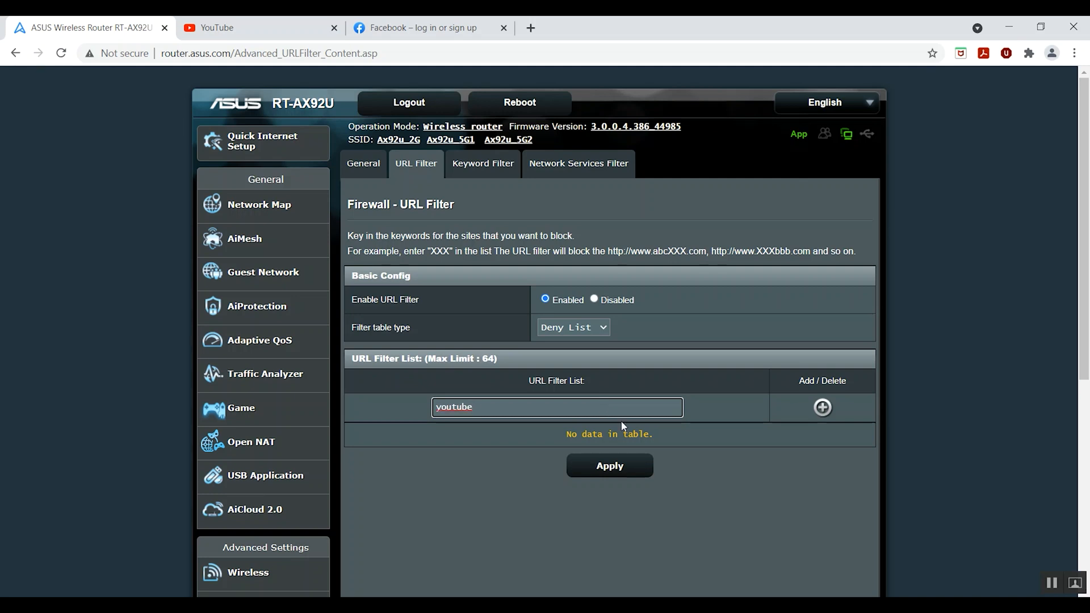
click(823, 407)
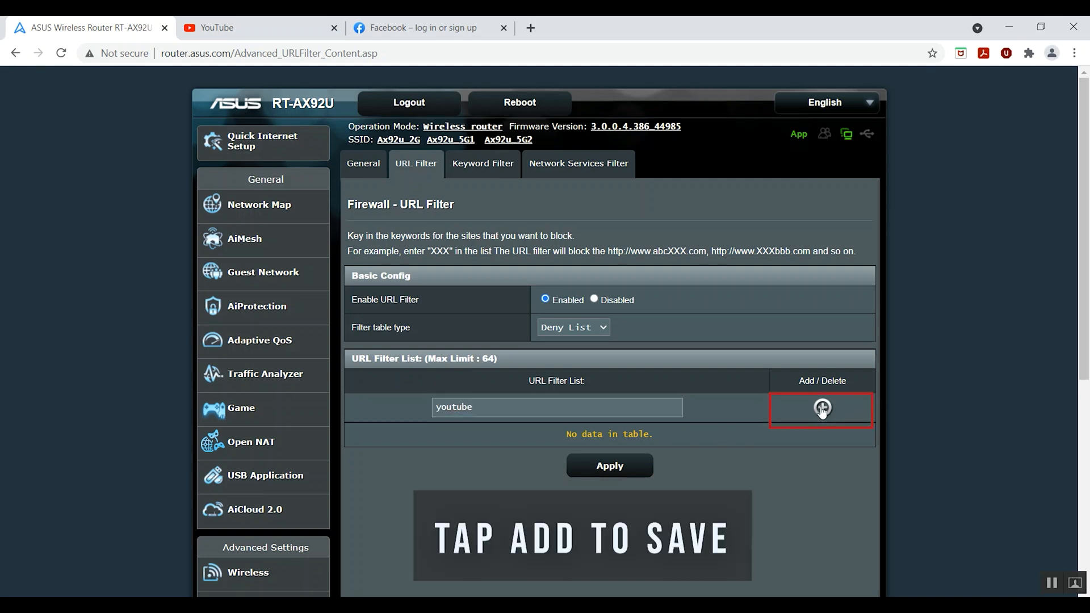
Step: Add the keywords XXXtube and youXXX to the URL filter deny list
click(656, 411)
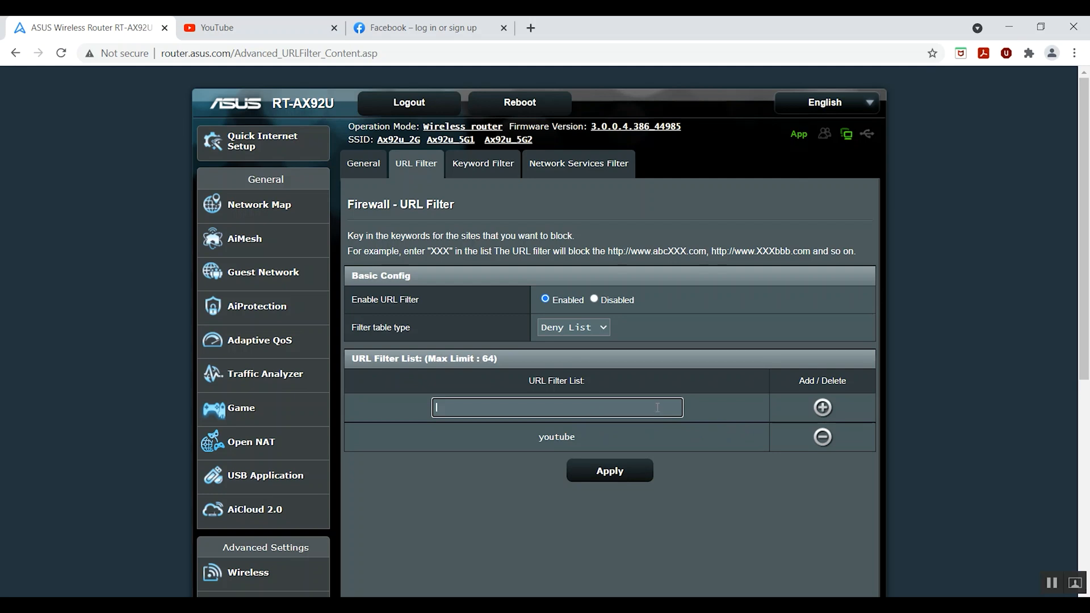
text(XXXtube)
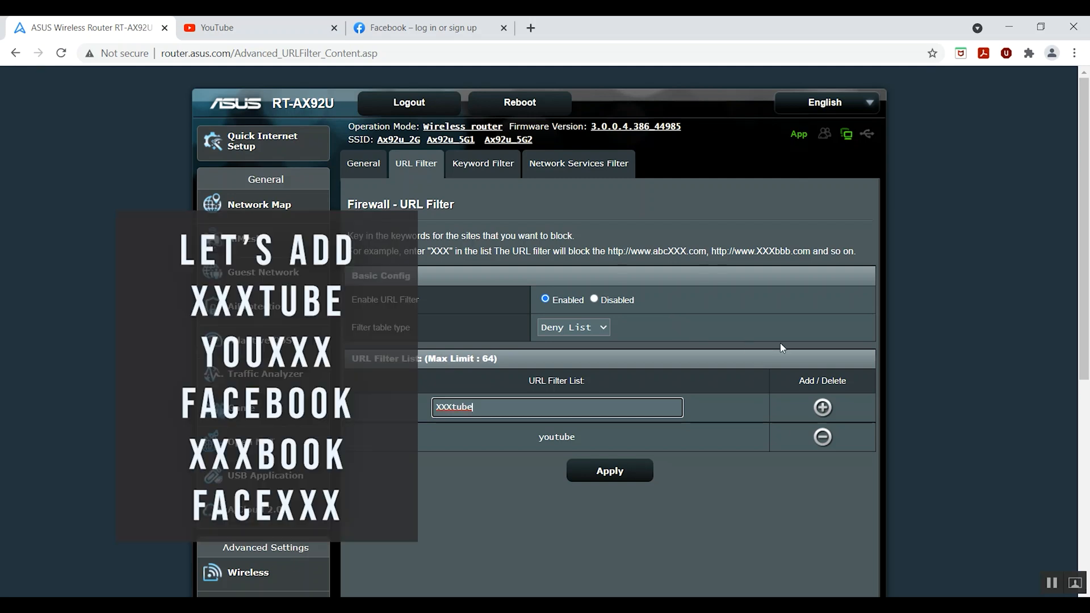
click(822, 407)
click(593, 409)
text(you)
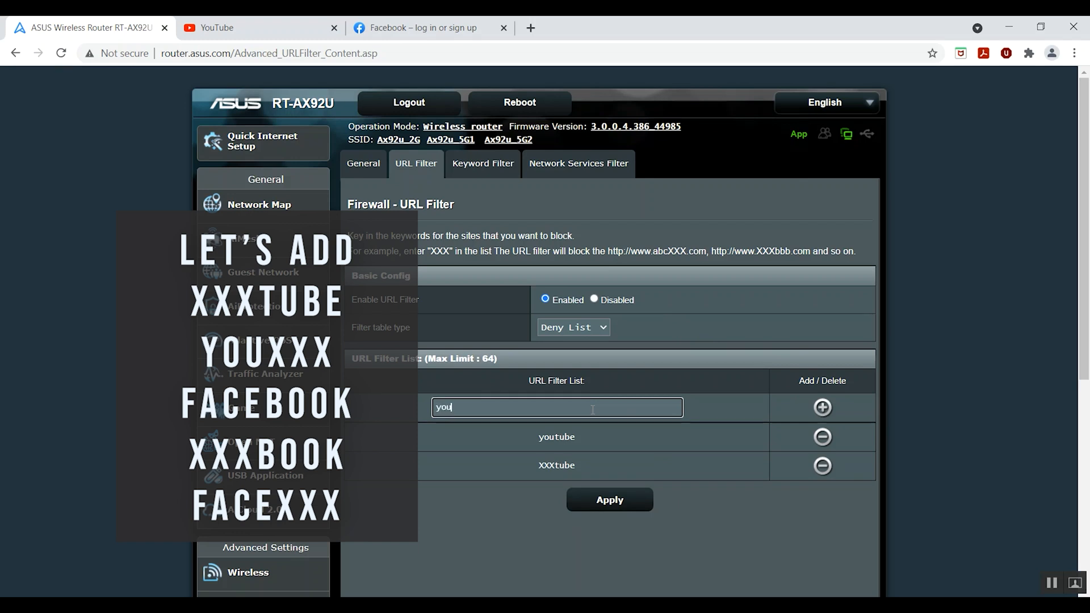
text(XXX)
click(822, 408)
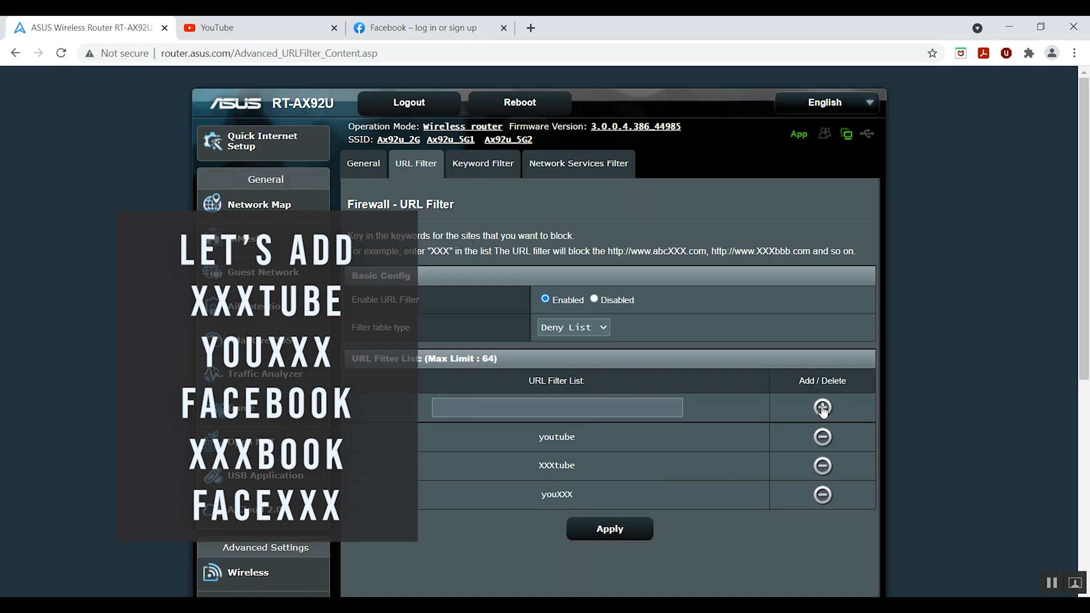
Step: Add facebook, XXXbook and faceXXX to the URL filter deny list
click(617, 411)
text(facebook)
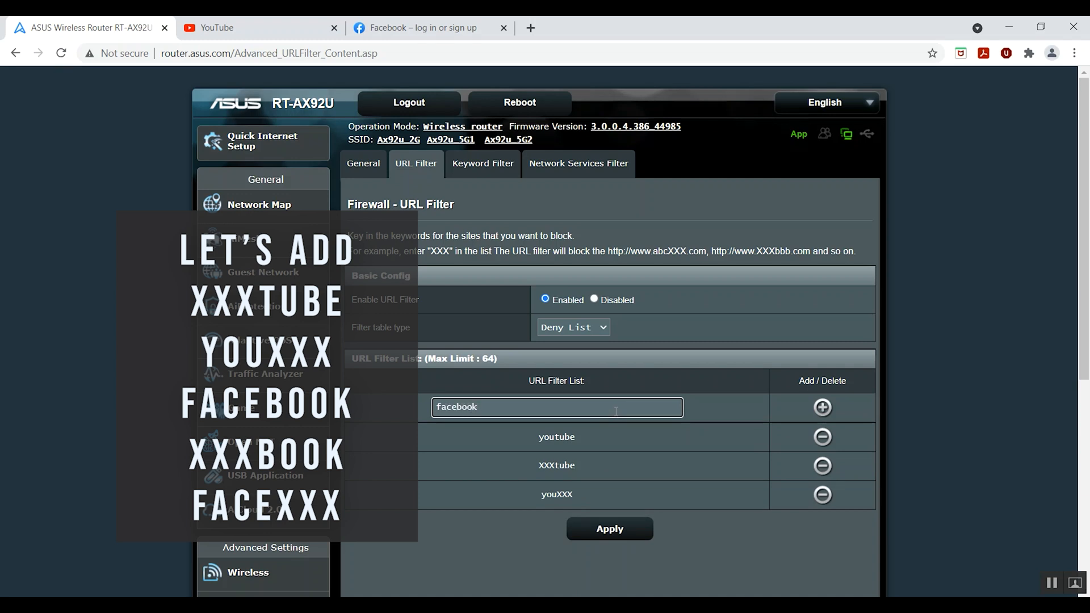
click(822, 407)
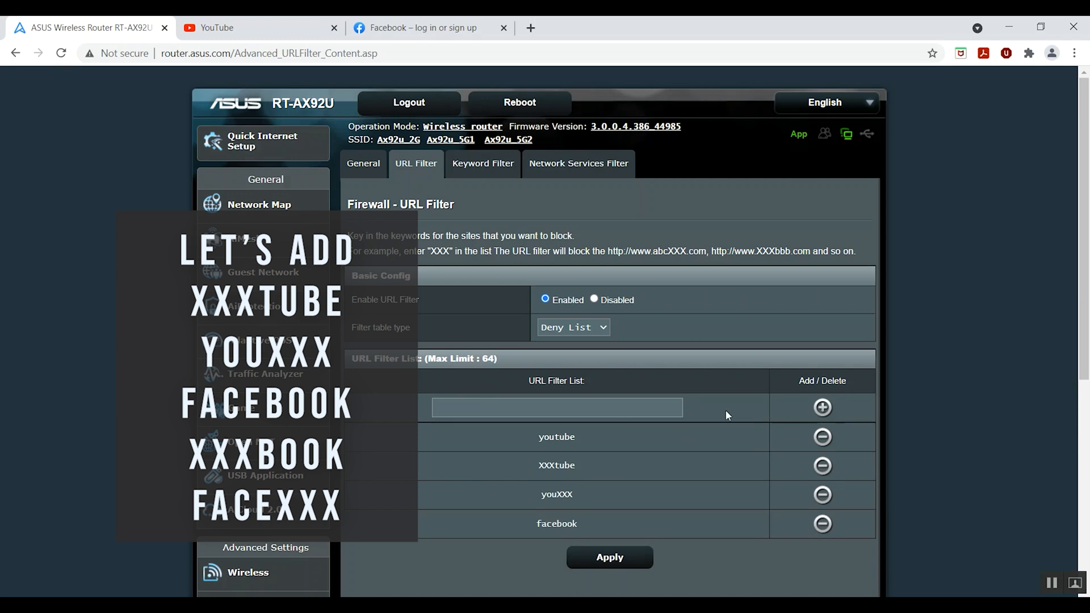
click(637, 409)
text(XXXbook)
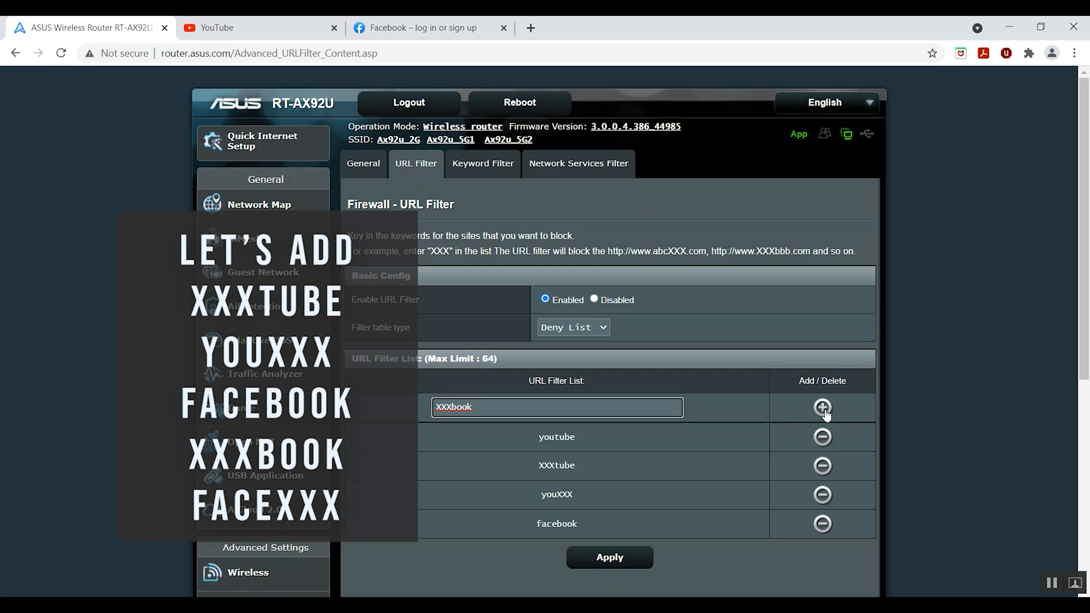
click(823, 408)
click(629, 409)
text(faceXXX)
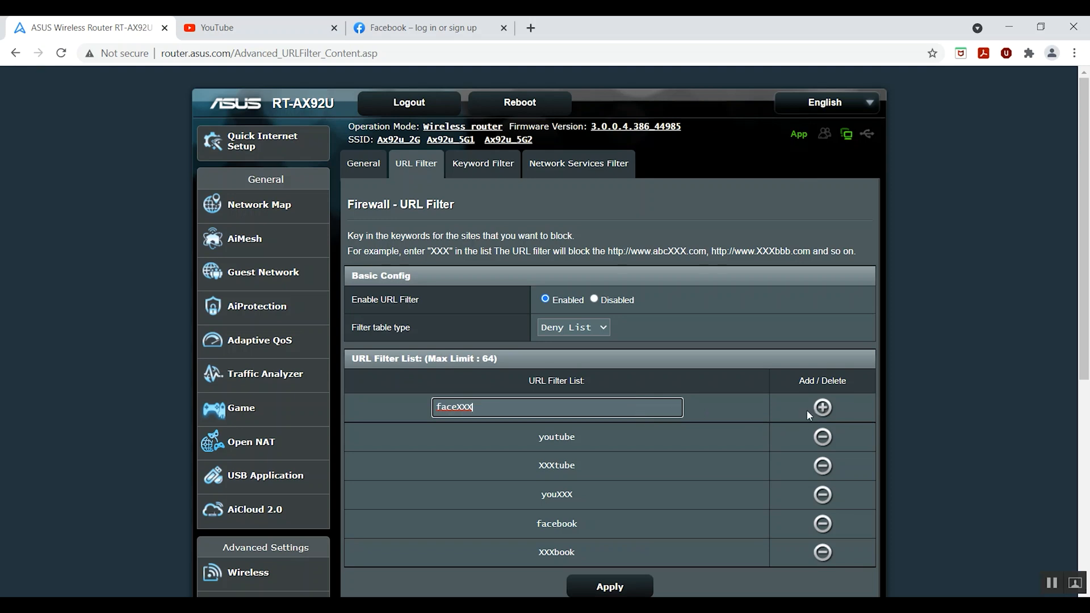
click(822, 407)
Step: Apply the URL filter list so it is saved on the router
scroll(707, 441, down, 3)
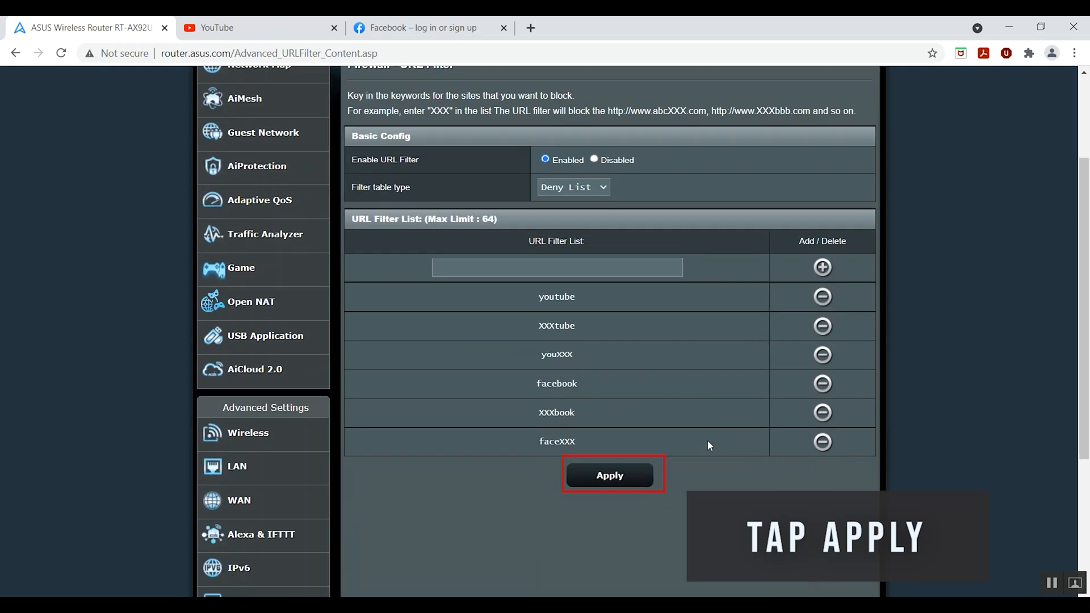
click(635, 480)
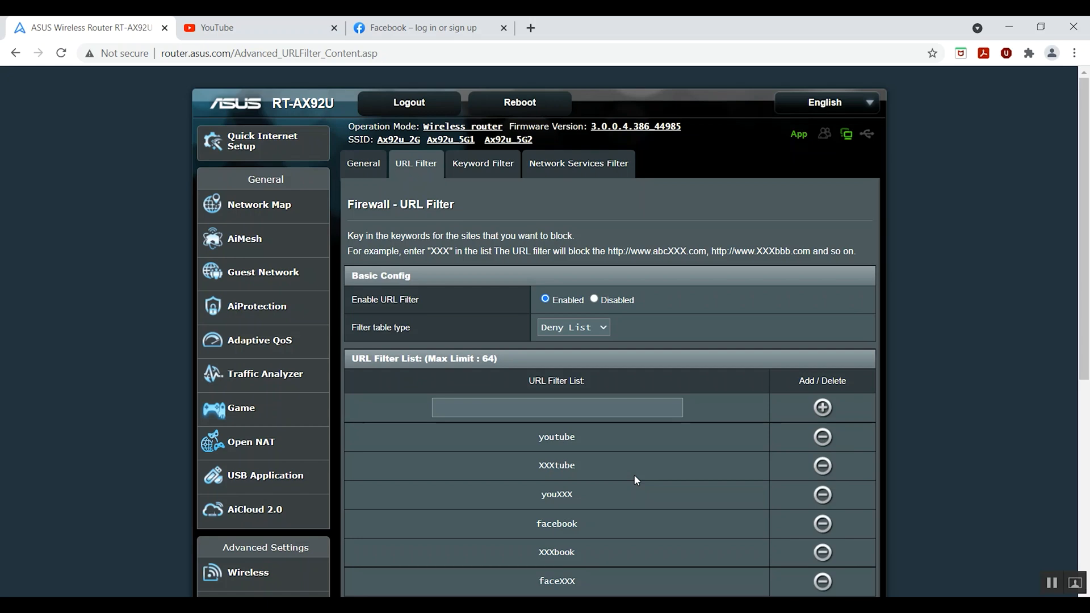
scroll(725, 461, down, 1)
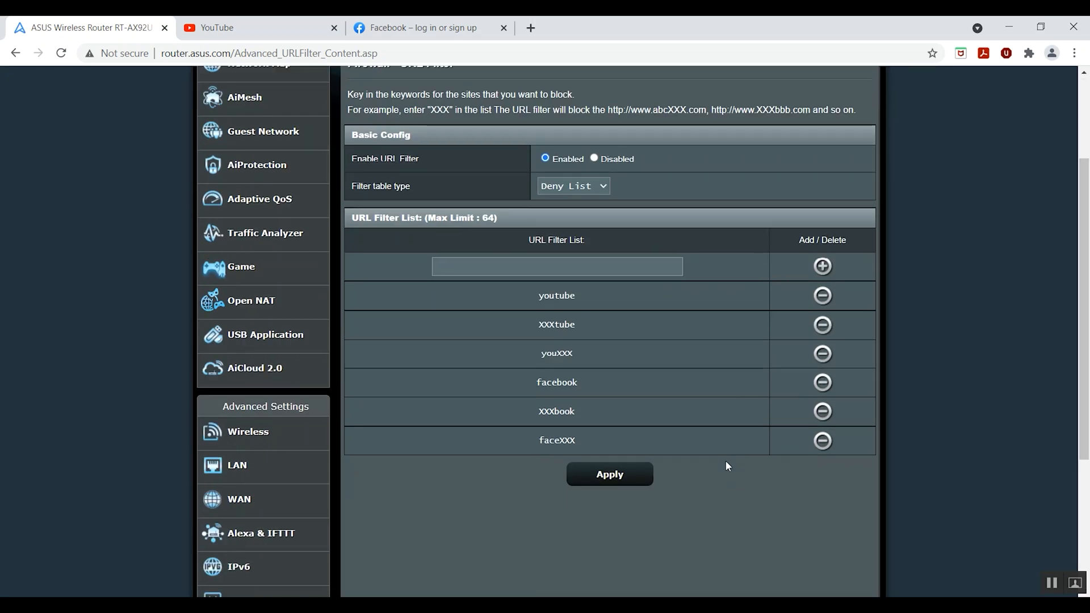
Step: Reboot the router and confirm the restart
scroll(726, 461, up, 1)
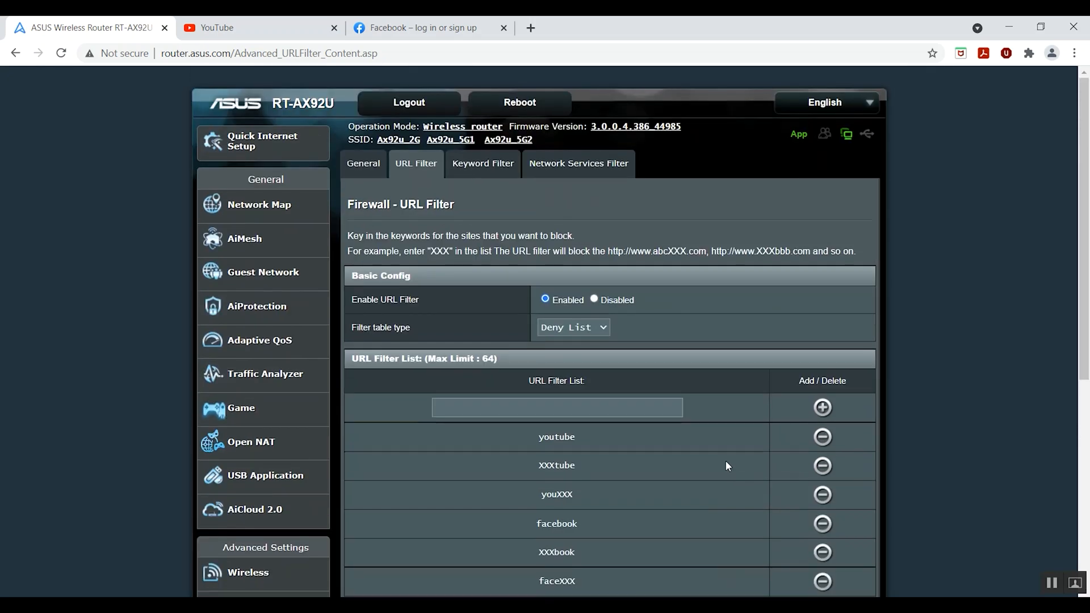
click(550, 104)
click(624, 175)
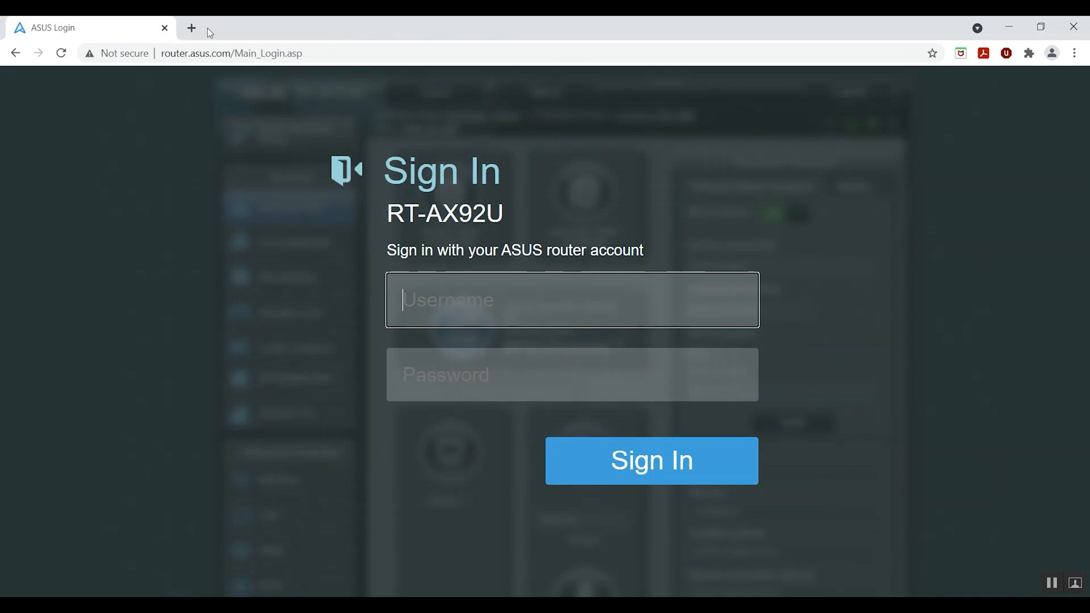
Step: Search for youtube in a new tab to retest the block
click(193, 29)
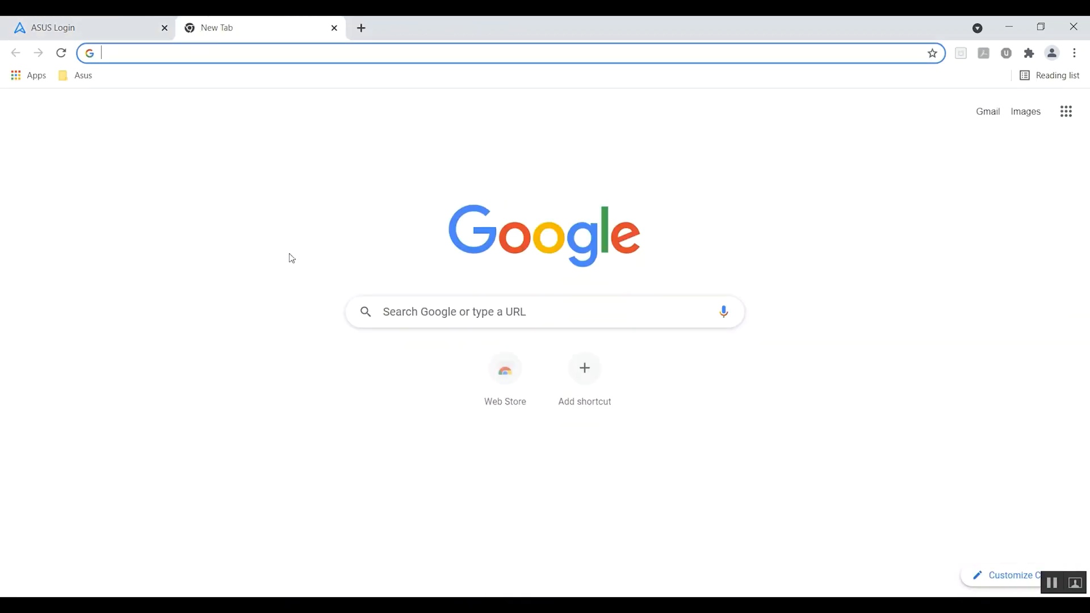
click(457, 315)
key(Down)
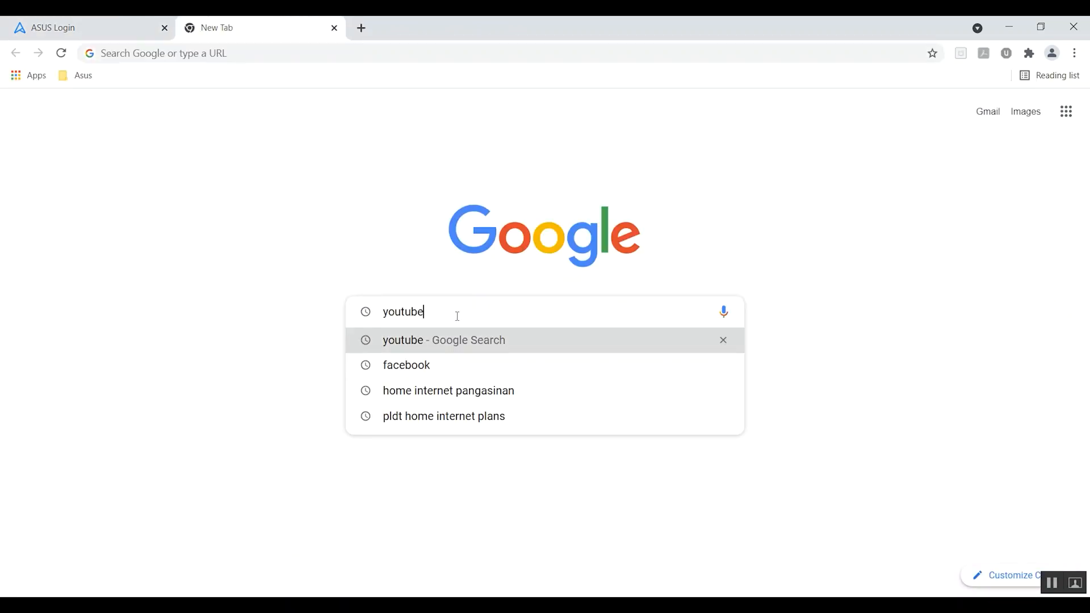
key(Return)
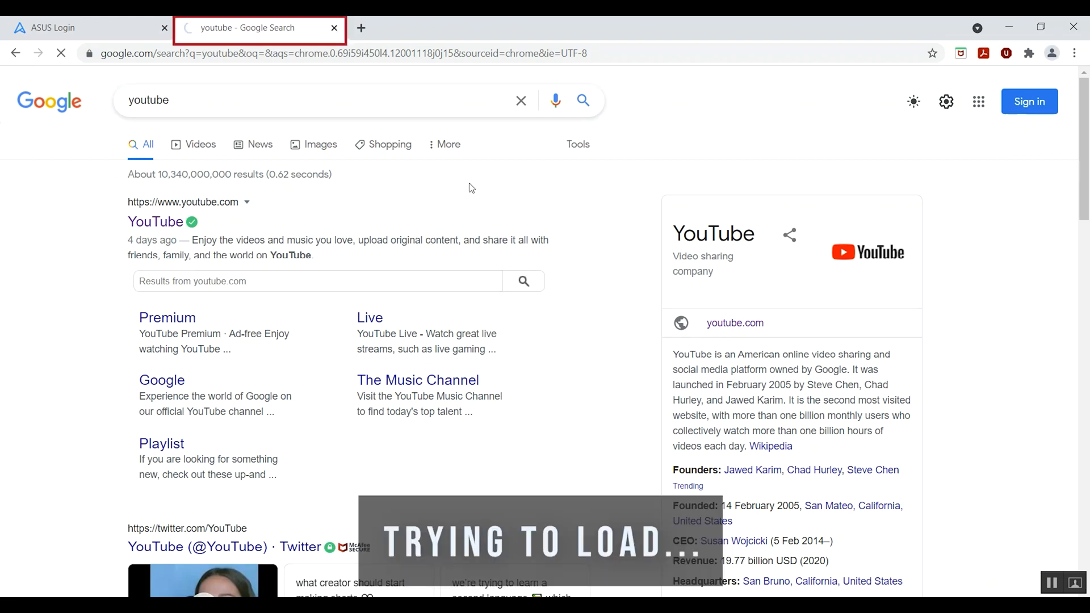
Step: Search for facebook in another new tab
click(361, 28)
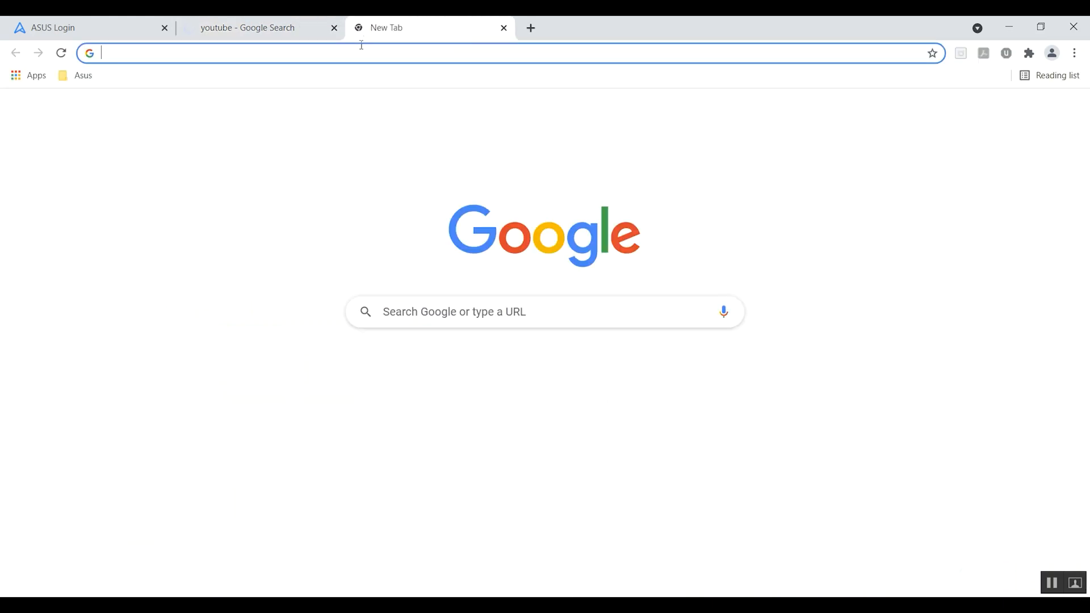
click(484, 324)
click(474, 368)
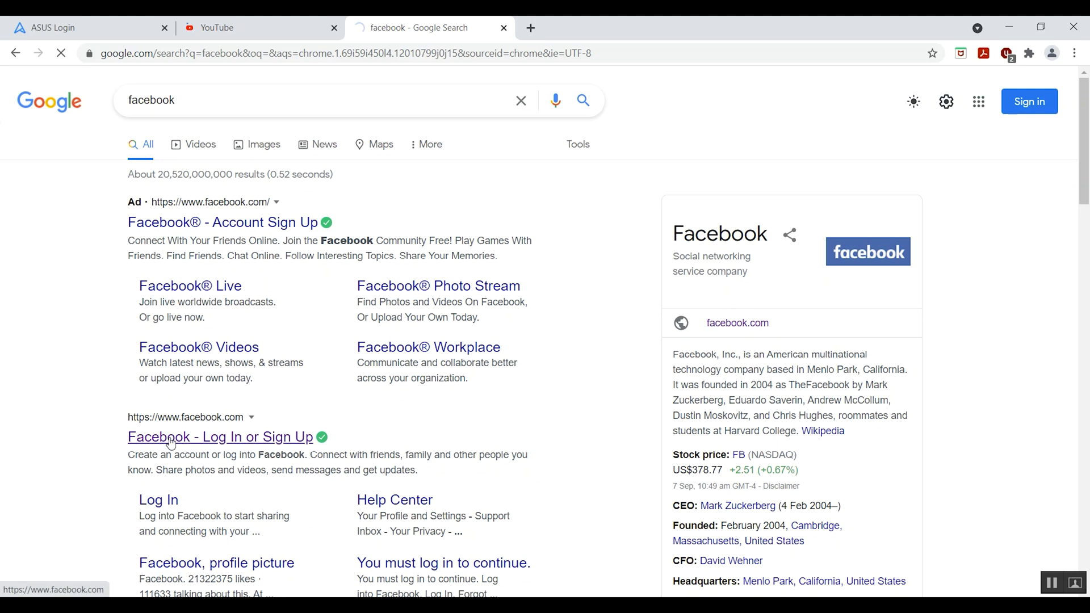
Step: Confirm the YouTube tab shows an offline message, then start a fresh Google tab
click(271, 31)
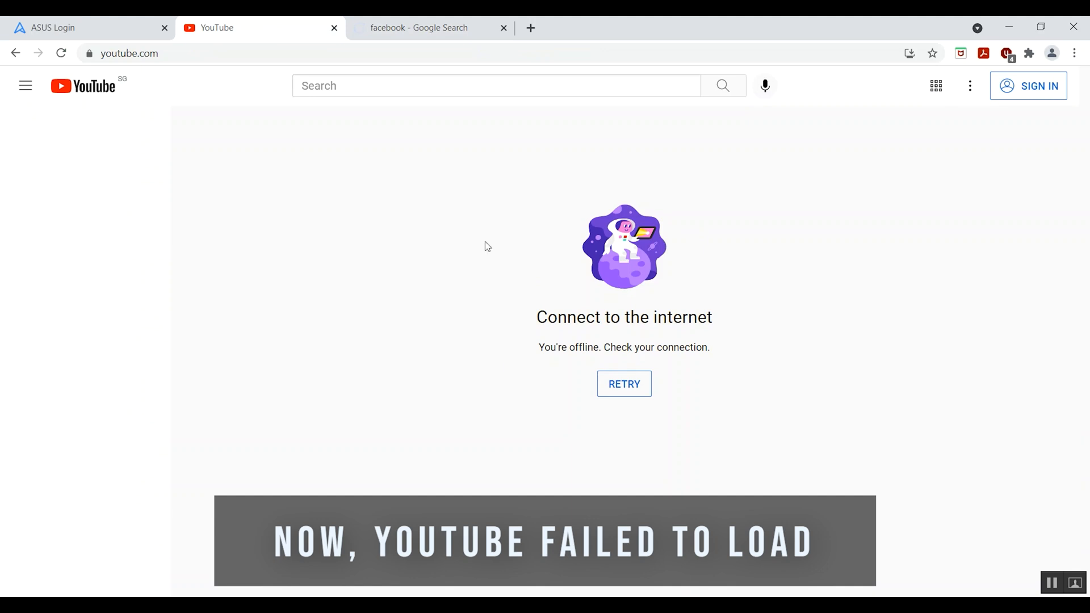
click(436, 34)
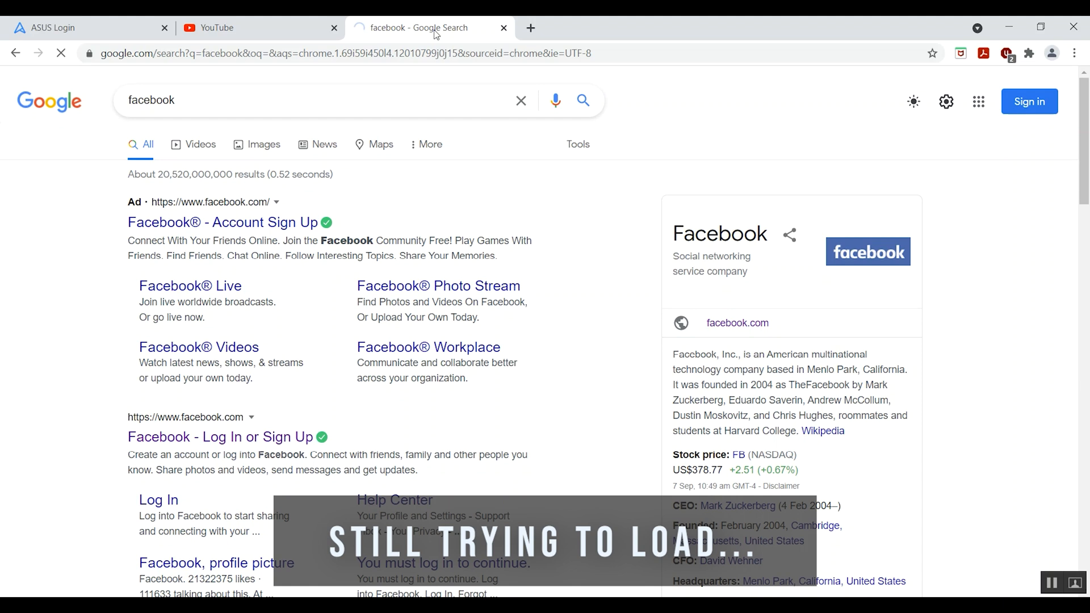
click(531, 30)
click(492, 309)
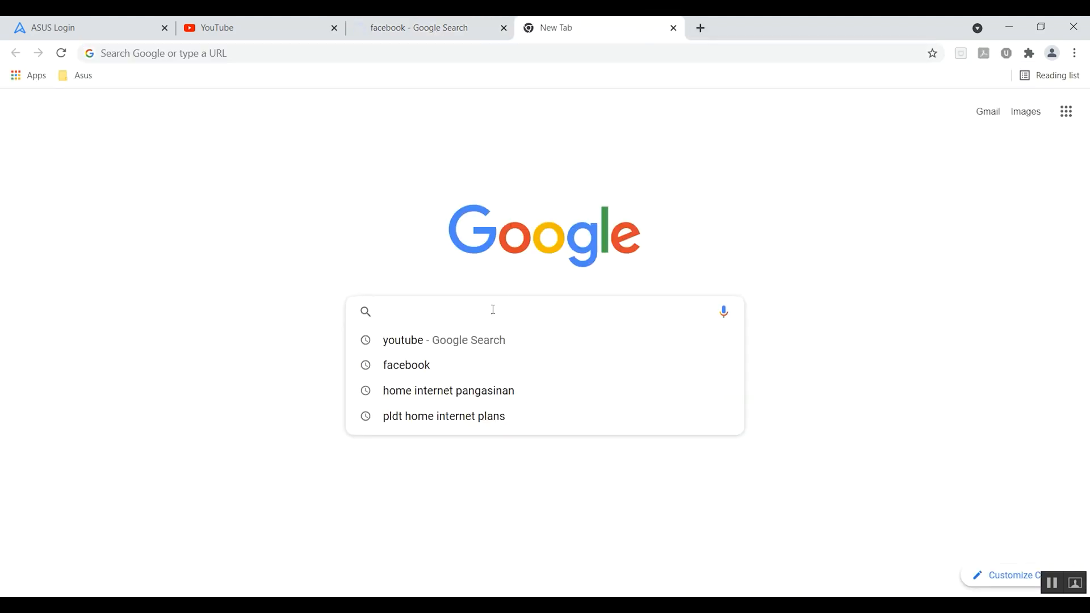
Step: Search for gmail and open Gmail to confirm it still loads
text(gma)
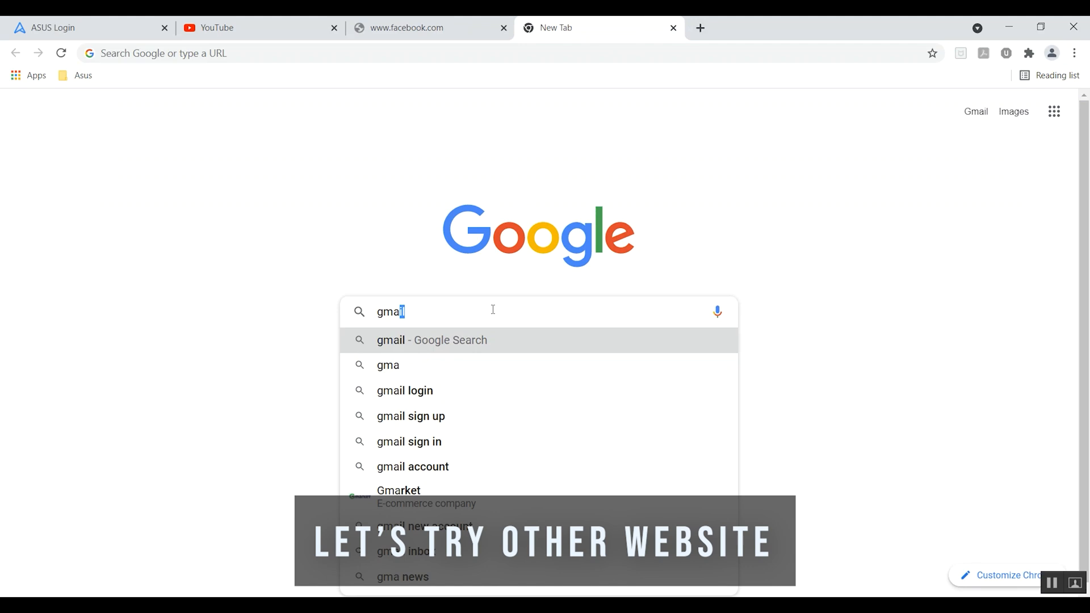
key(Return)
click(188, 227)
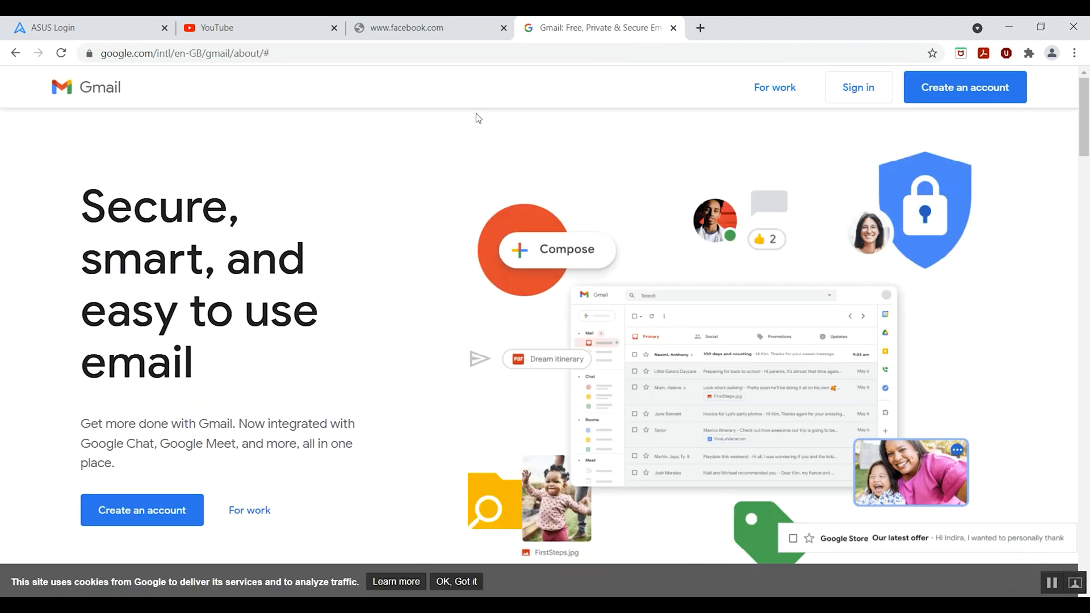
Step: Verify Facebook and YouTube's Home, Explore, Subscriptions, Library and History pages all fail to load
click(420, 27)
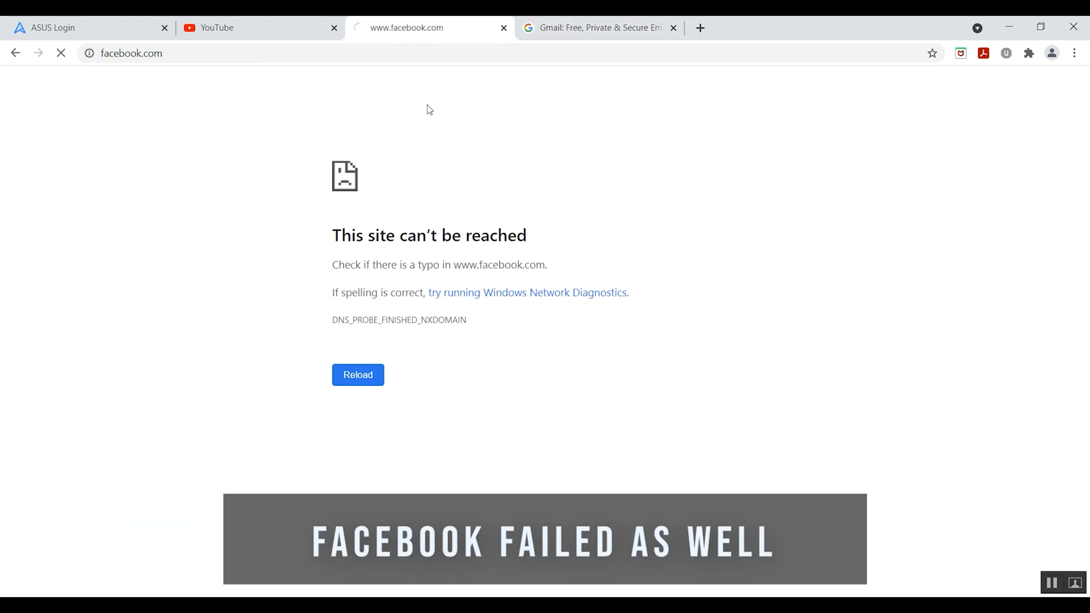
click(286, 30)
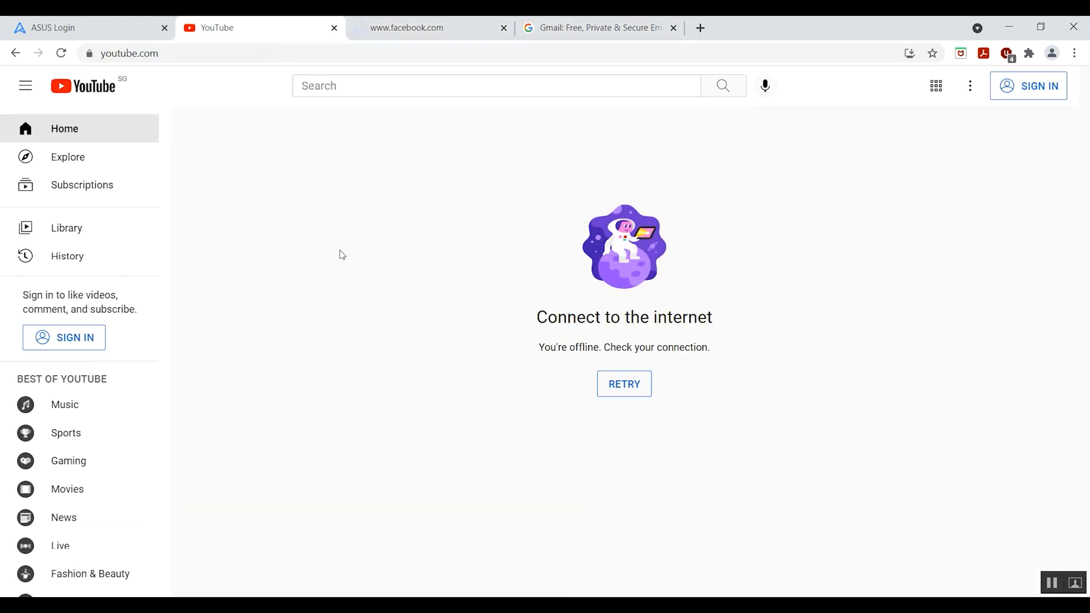
click(97, 90)
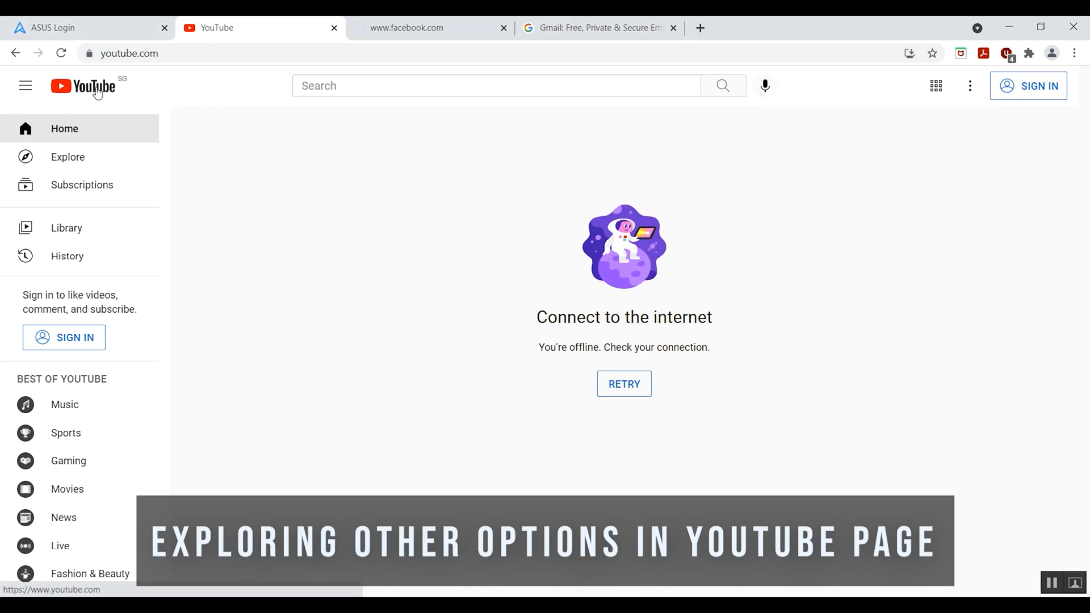
click(81, 159)
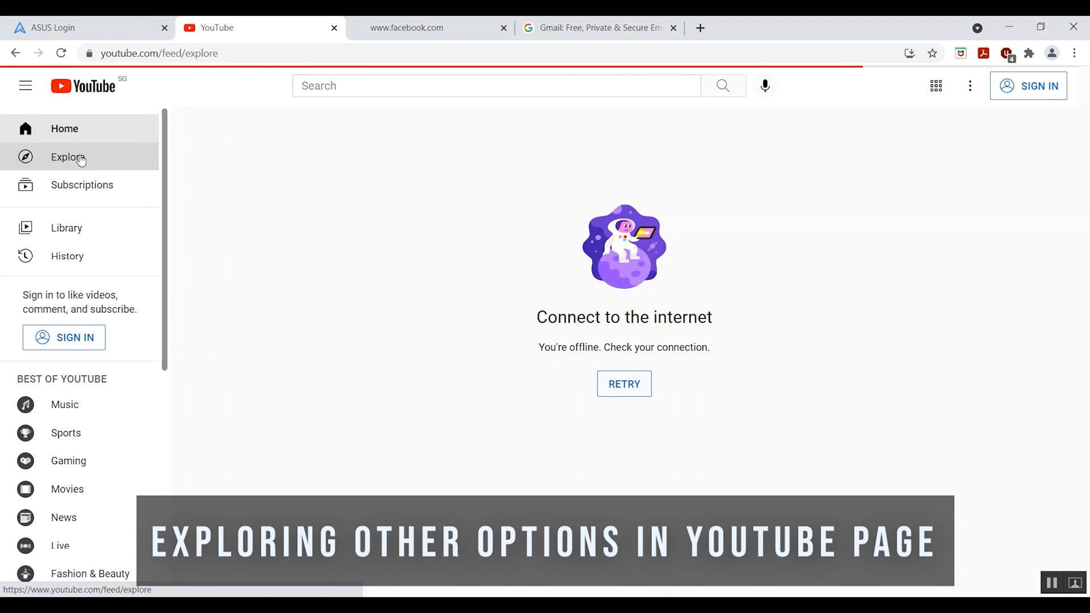
click(75, 193)
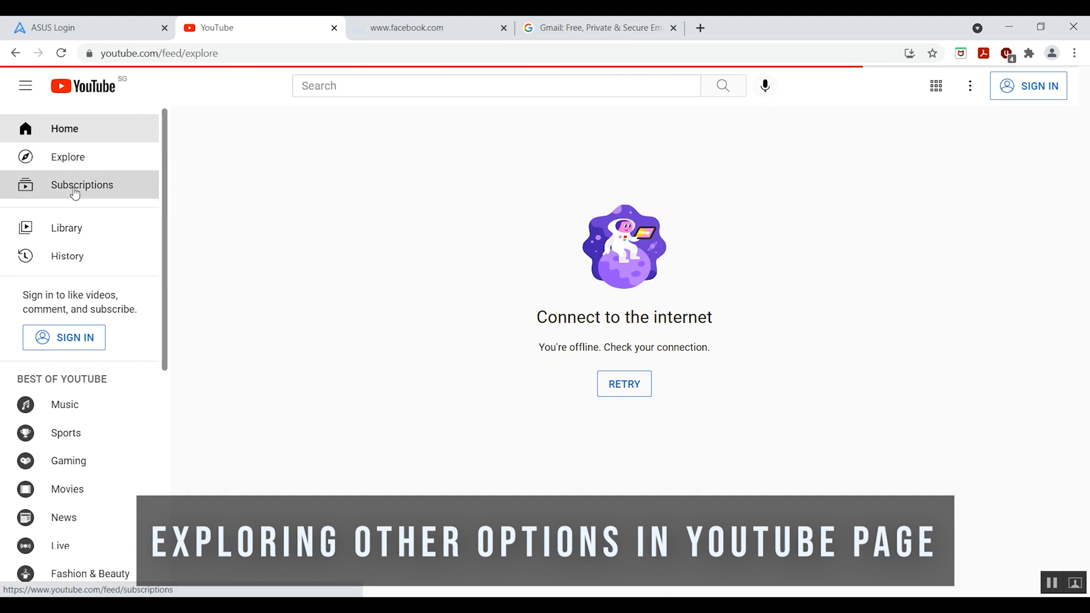
click(72, 236)
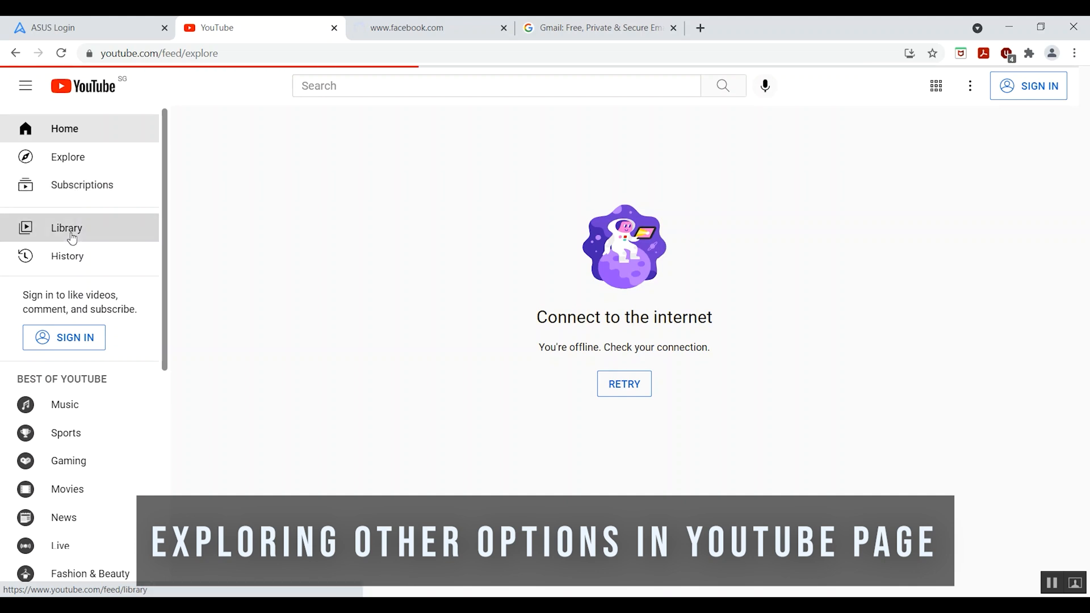
click(70, 252)
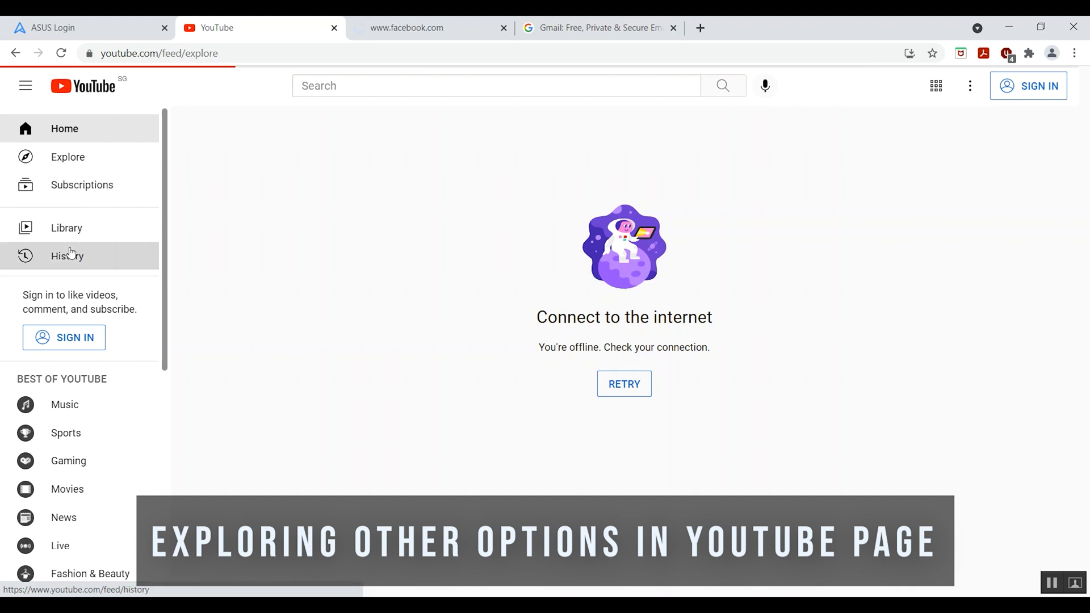
click(438, 33)
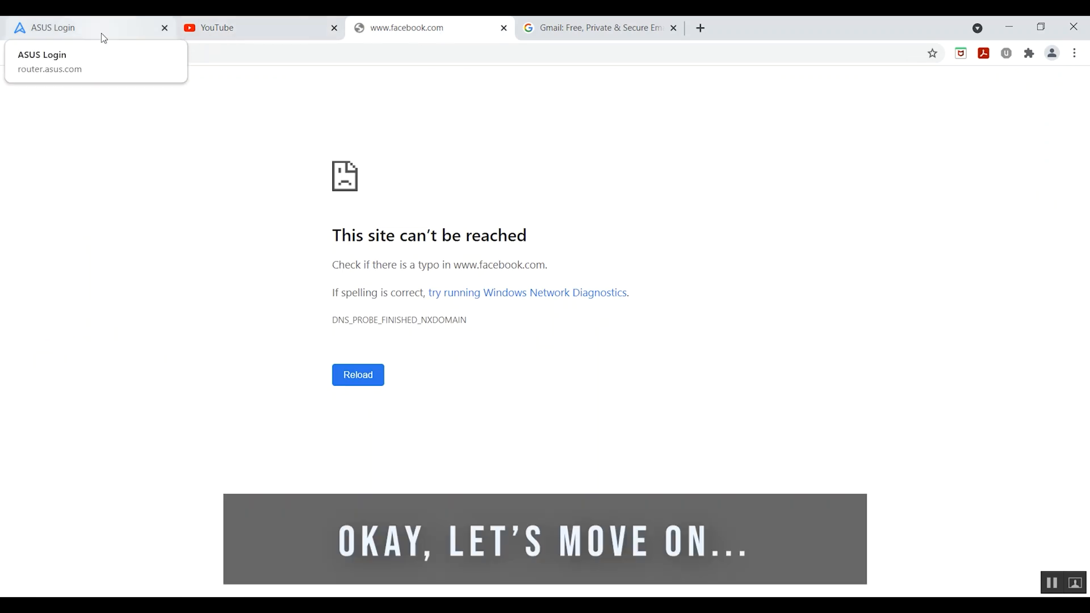
Step: Sign back in to the RT-AX92U with the router credentials and review the Network Map
click(103, 36)
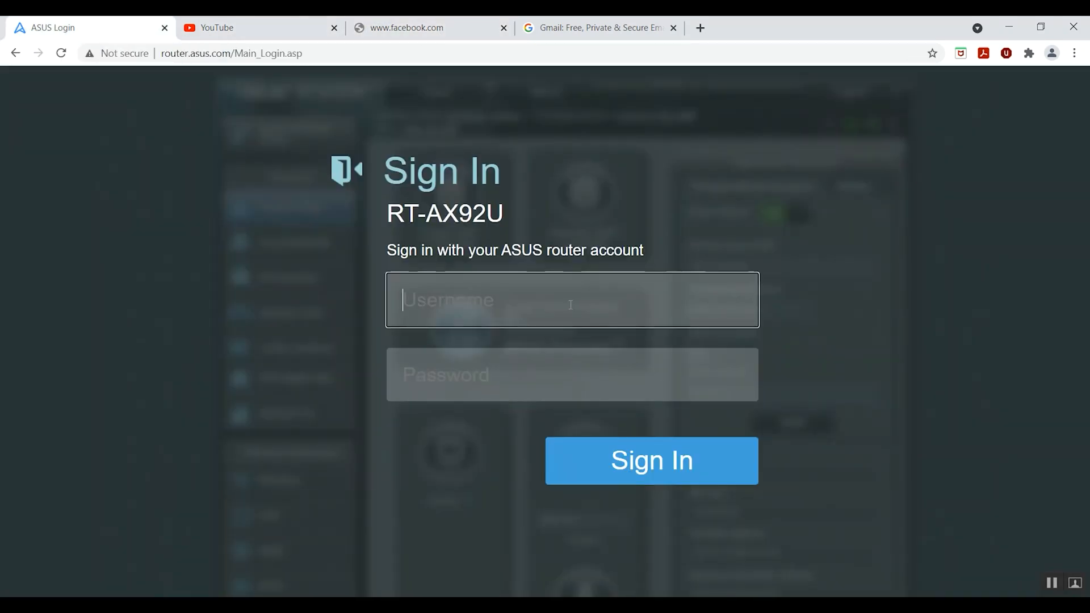
text(techyan)
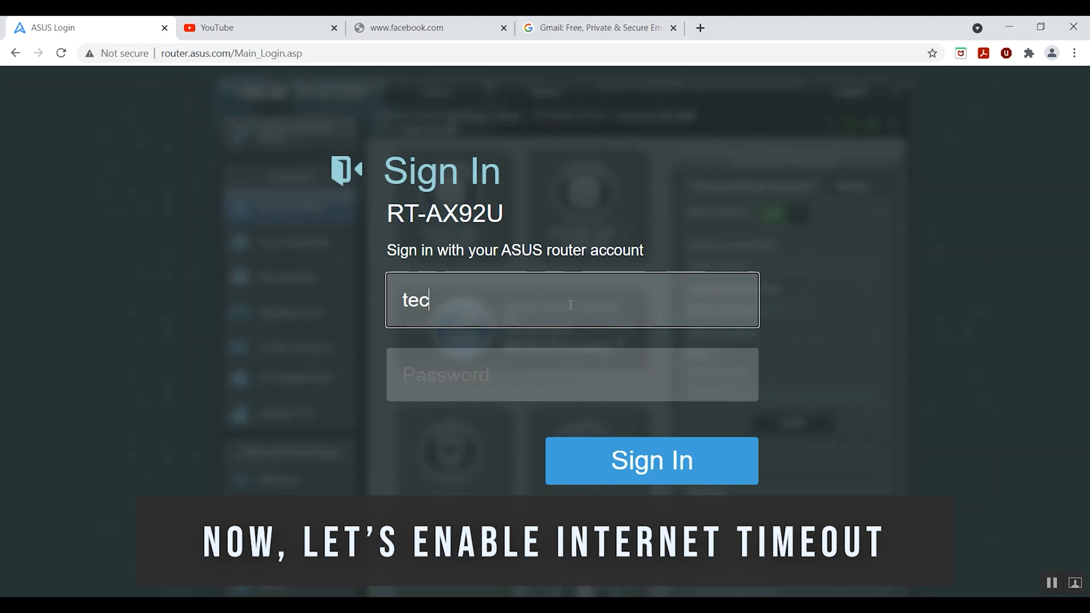
text(nto)
key(Tab)
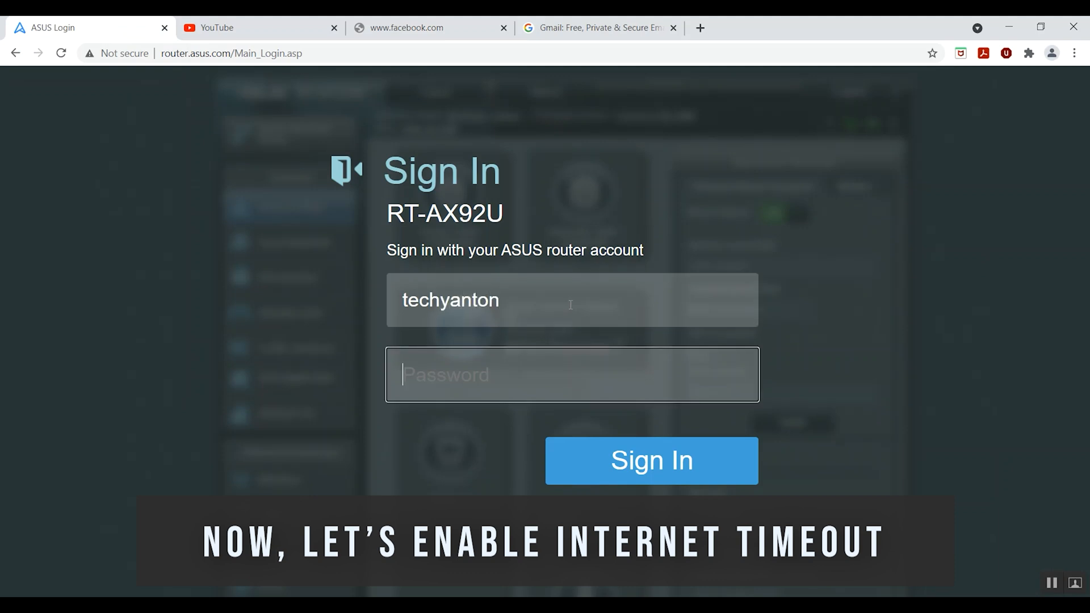
text(**********)
key(Return)
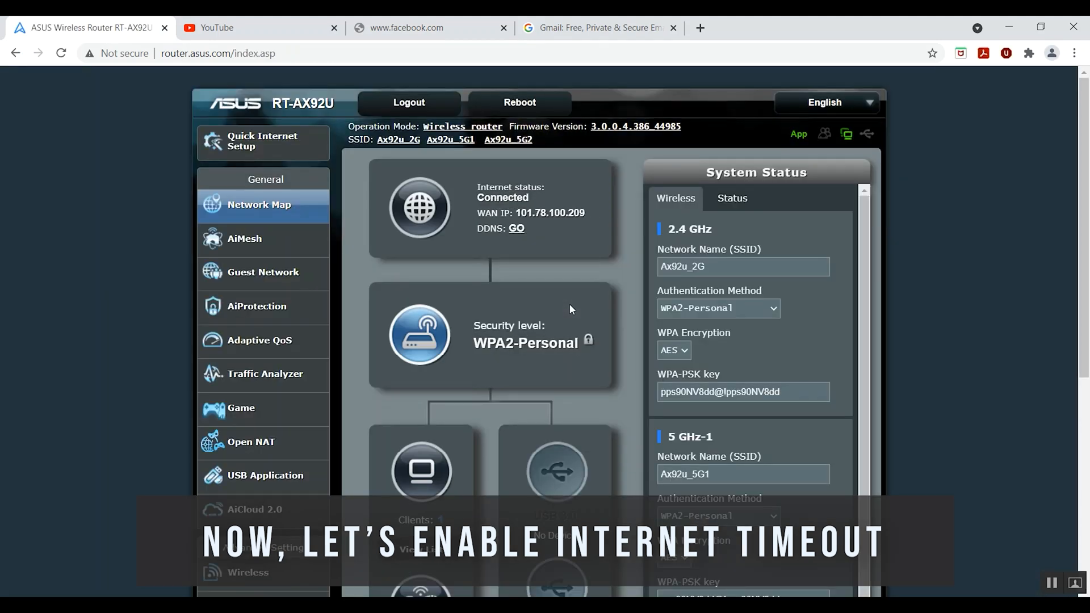
scroll(570, 305, down, 5)
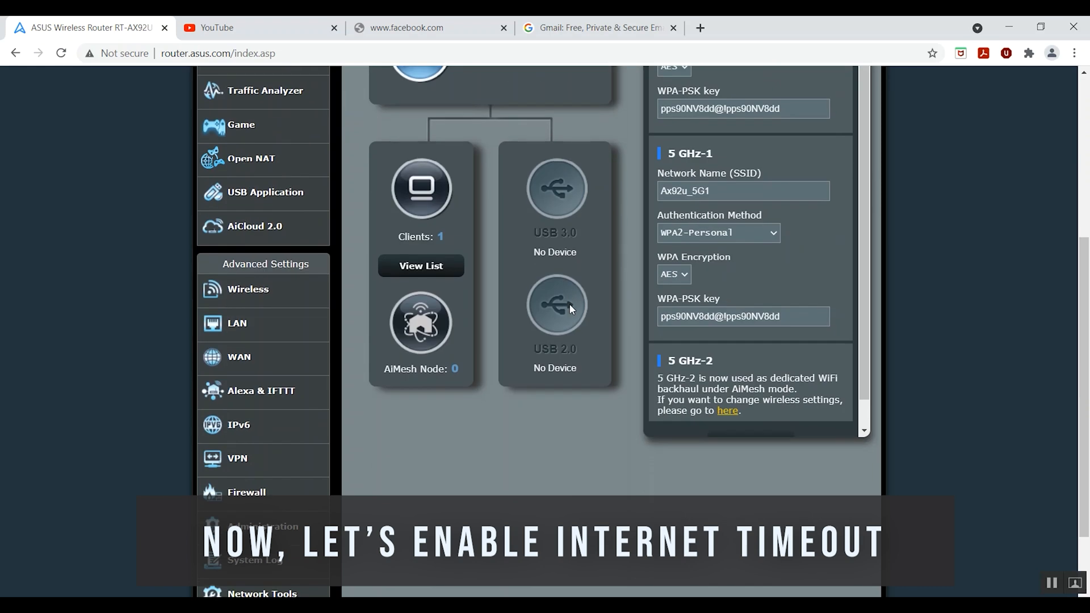
scroll(570, 305, down, 2)
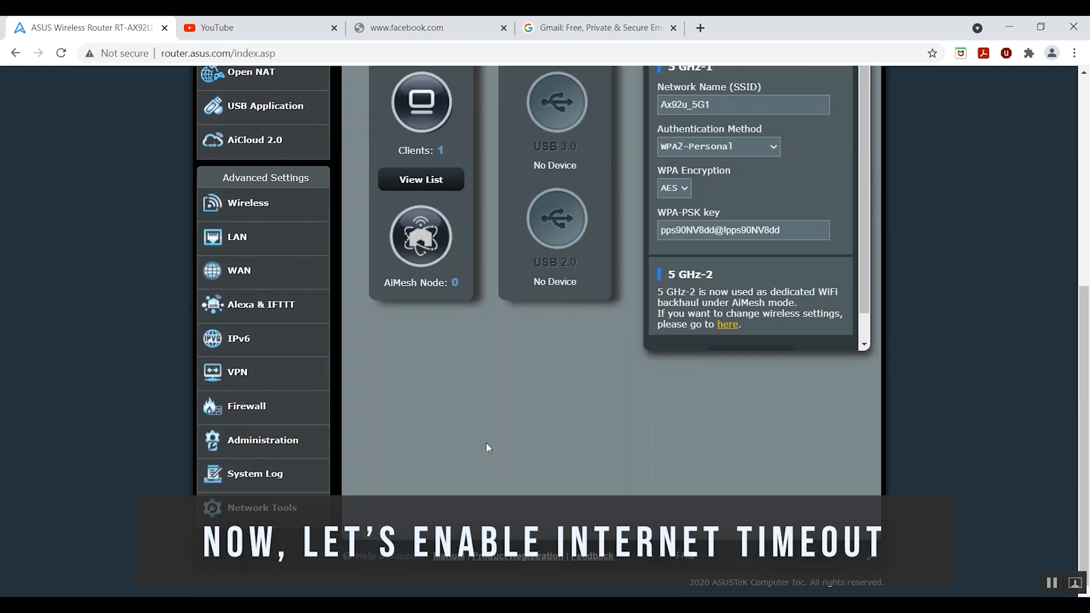
scroll(470, 440, up, 7)
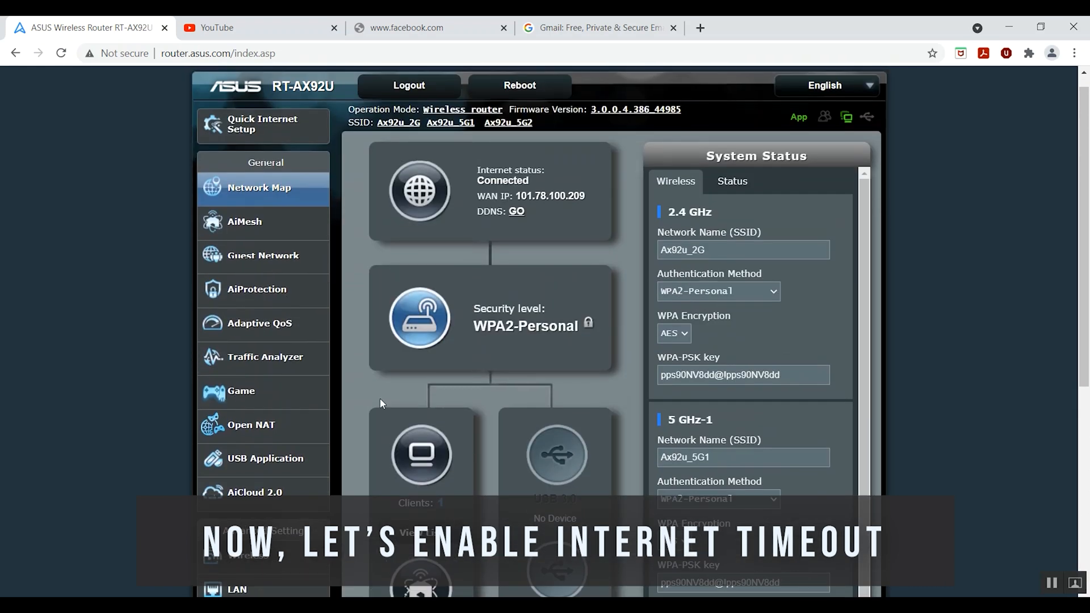
Step: Go to AiProtection > Parental Controls > Time Scheduling with Enable Time Scheduling ON
click(290, 288)
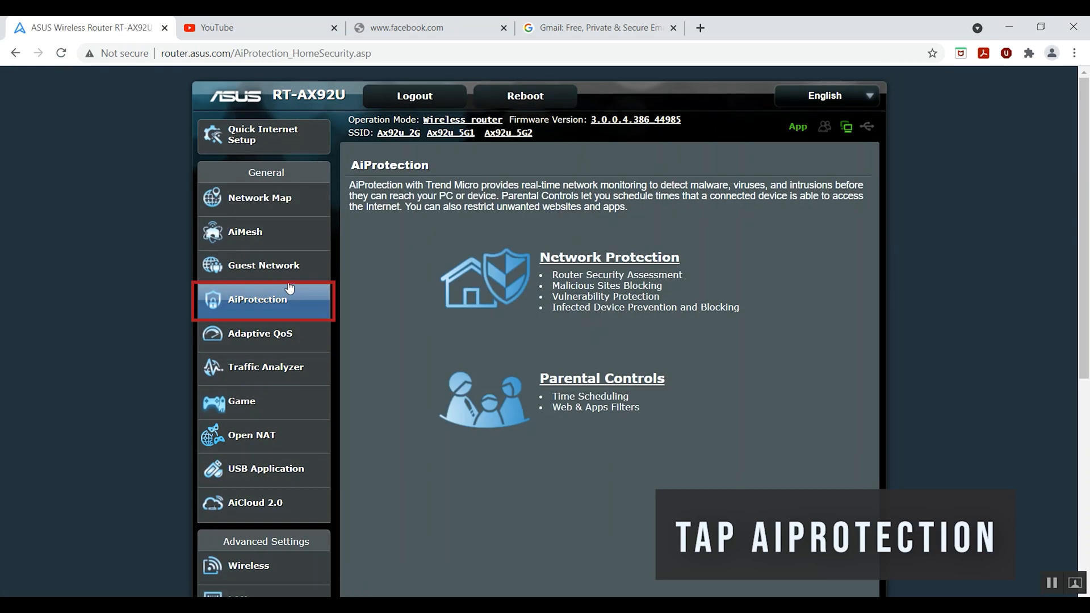
click(584, 393)
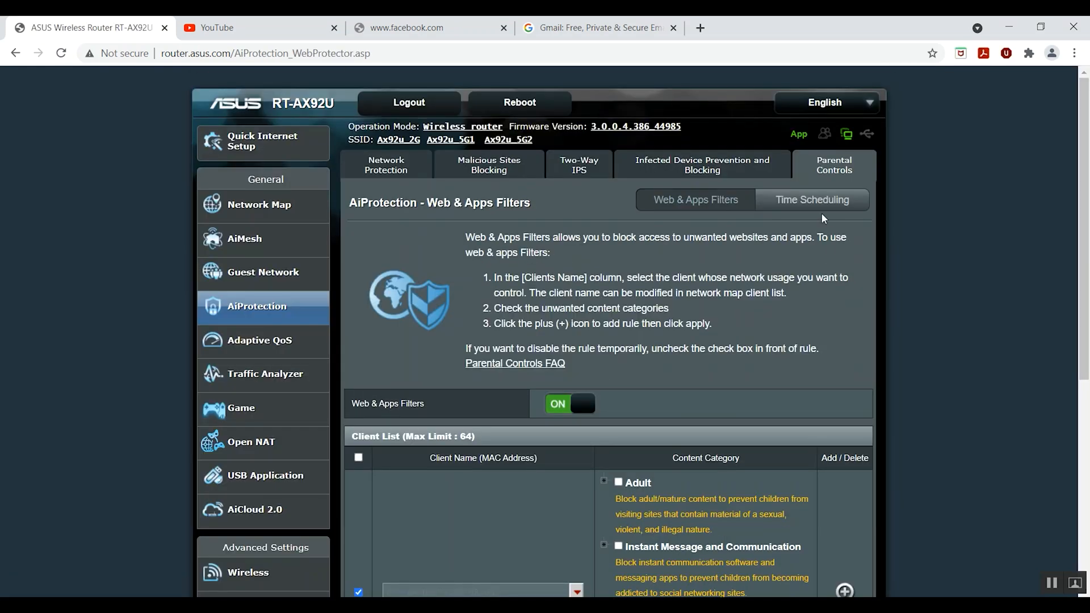
click(822, 203)
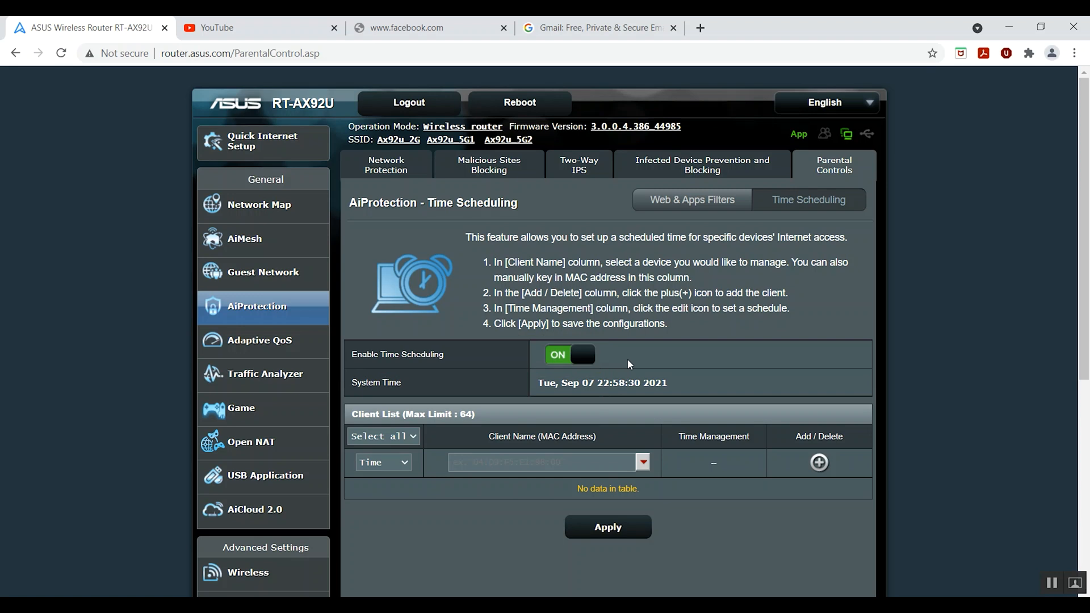
scroll(628, 359, down, 1)
scroll(628, 359, down, 2)
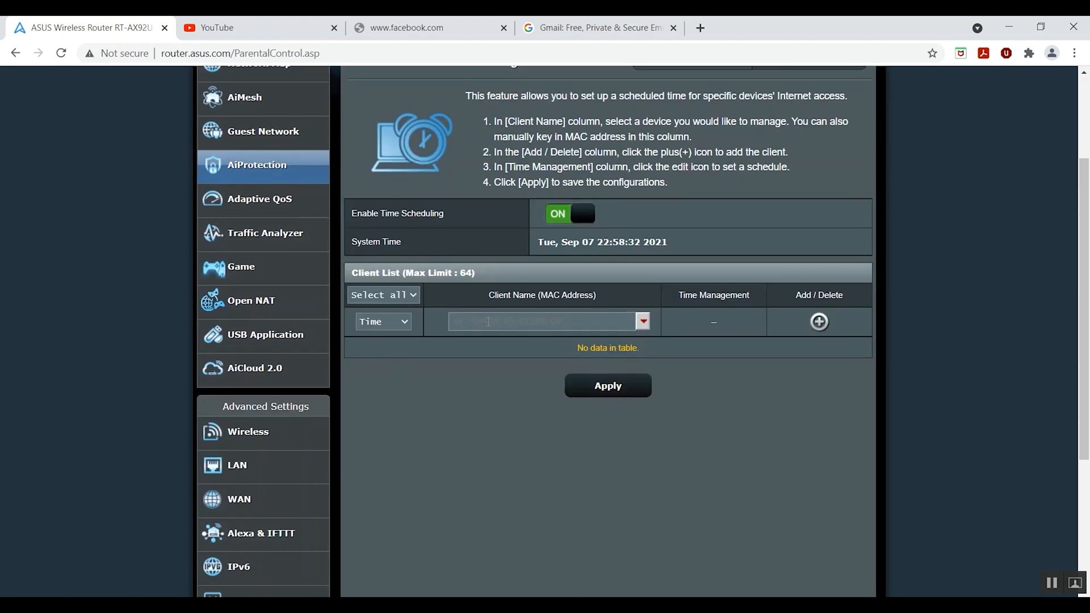
Step: Add the TonTekTips device as a client and open its Offtime Schedule
click(644, 321)
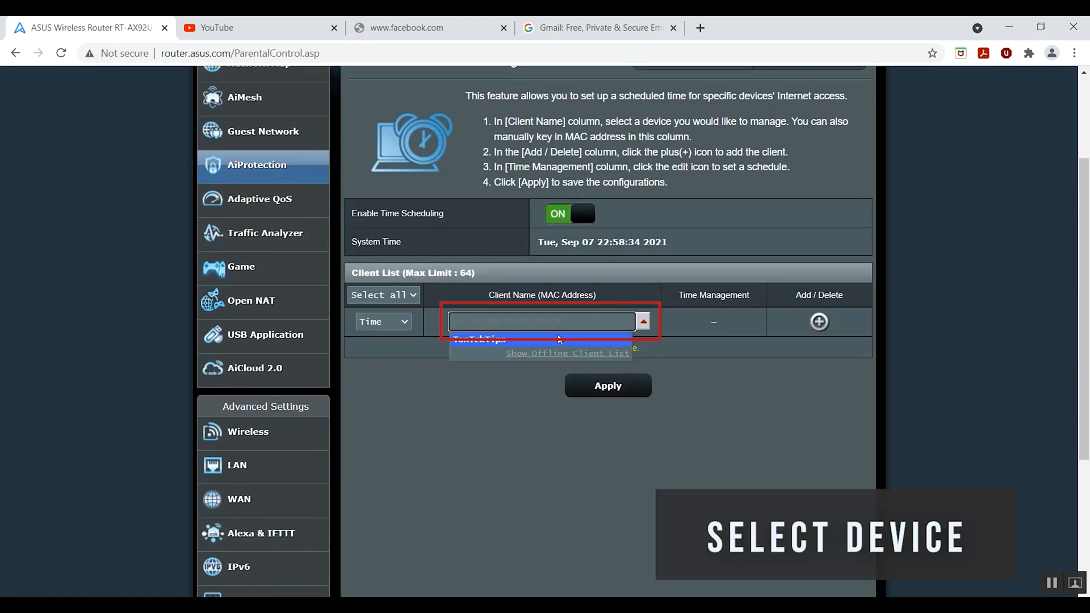
click(533, 338)
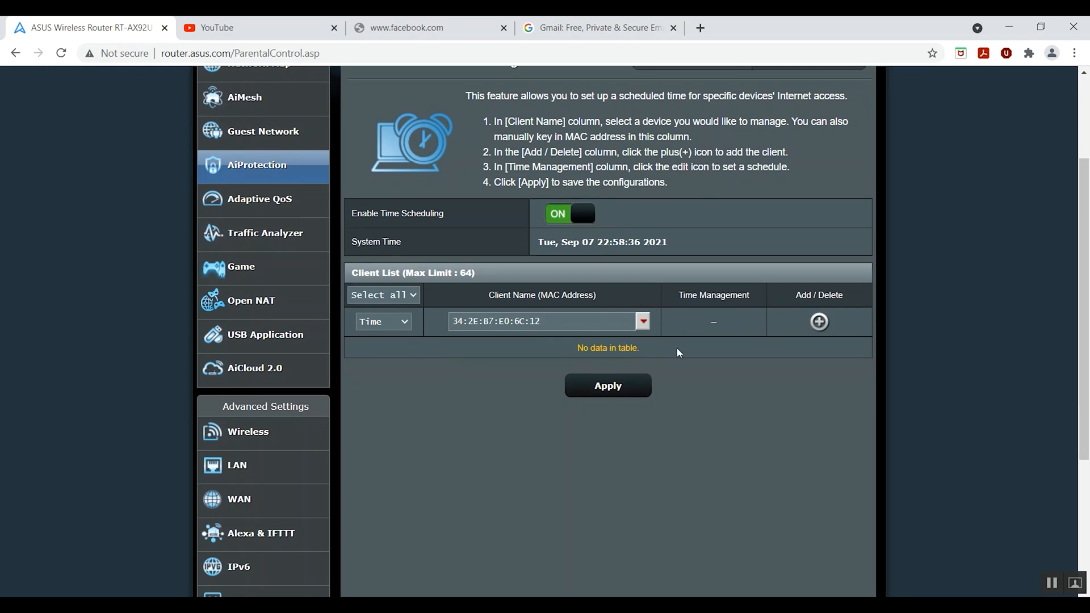
click(819, 321)
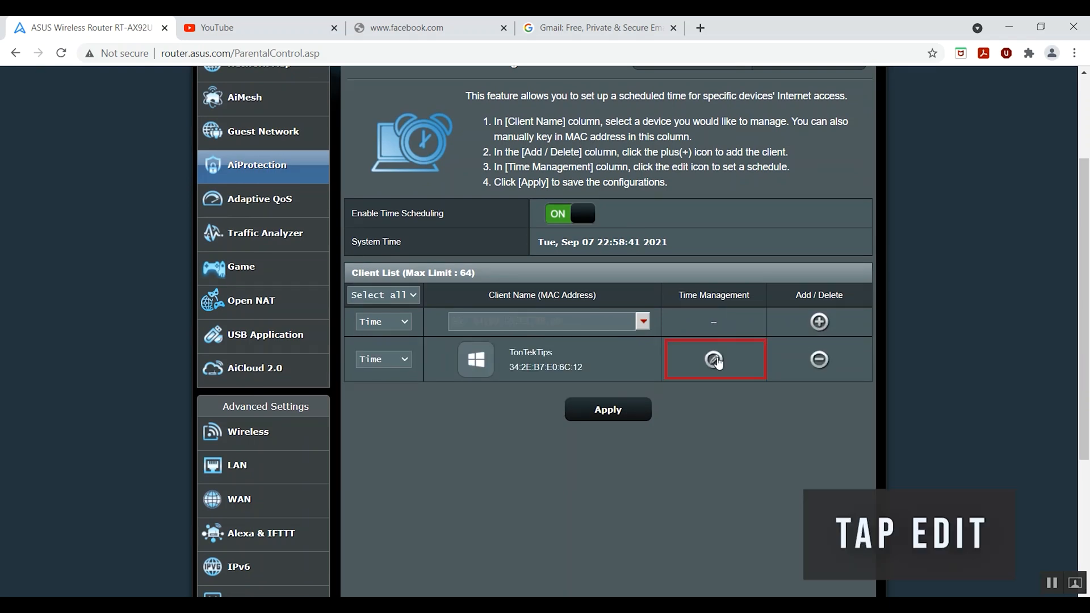
click(714, 359)
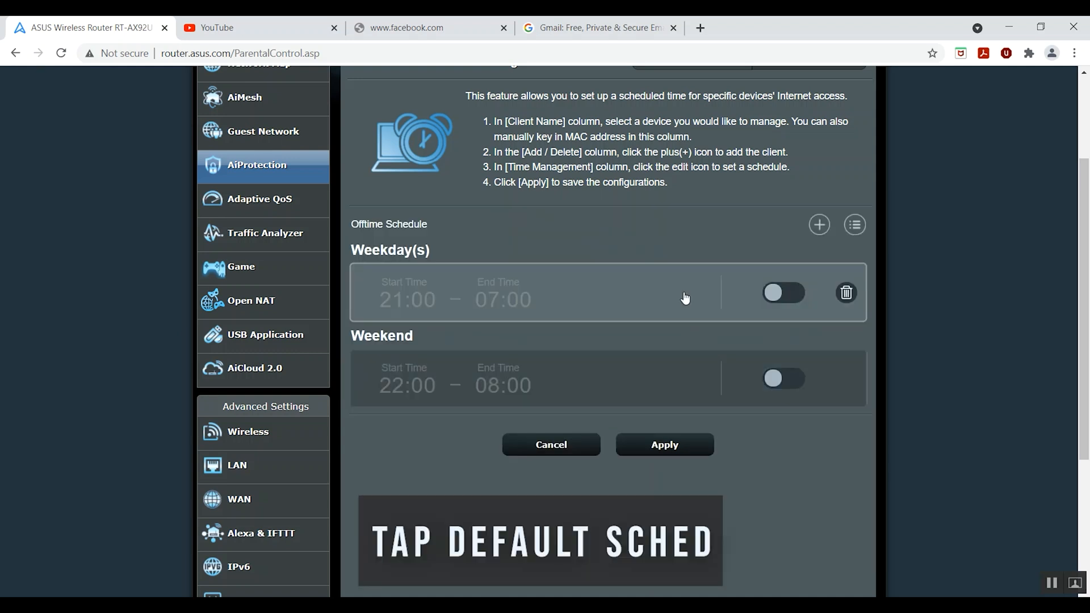
Step: Open the Weekday offtime slot for editing and set its start time to 23:00
click(631, 296)
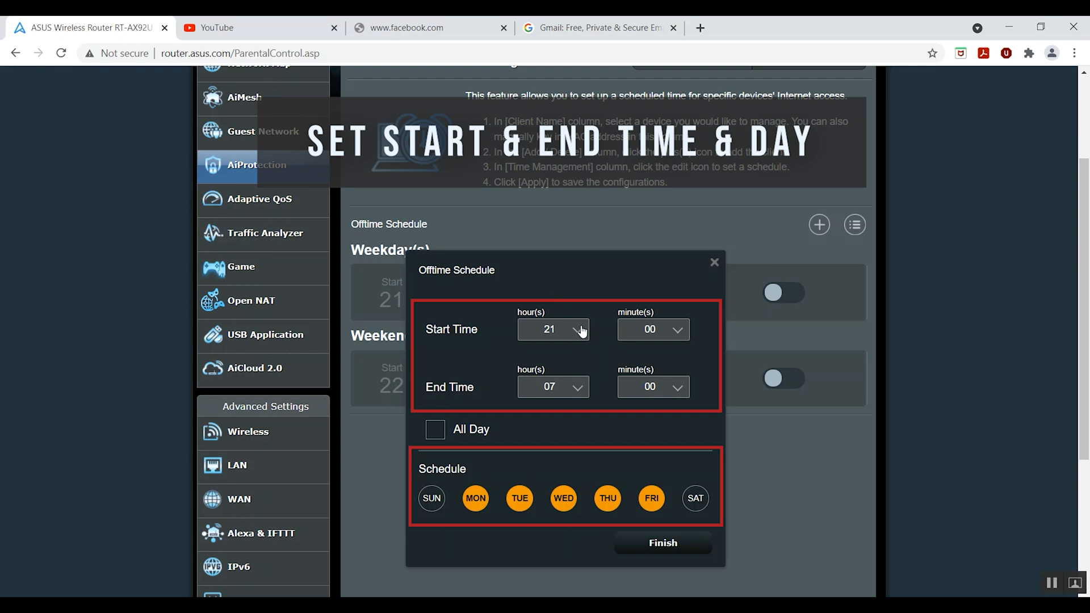
click(581, 331)
scroll(562, 394, down, 5)
scroll(566, 399, down, 3)
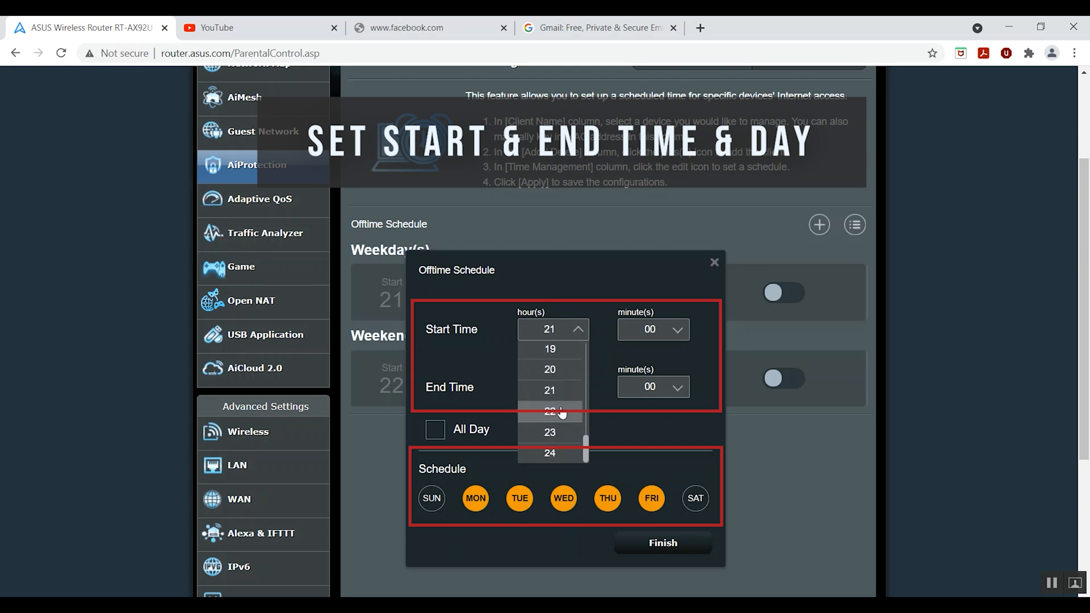
click(562, 409)
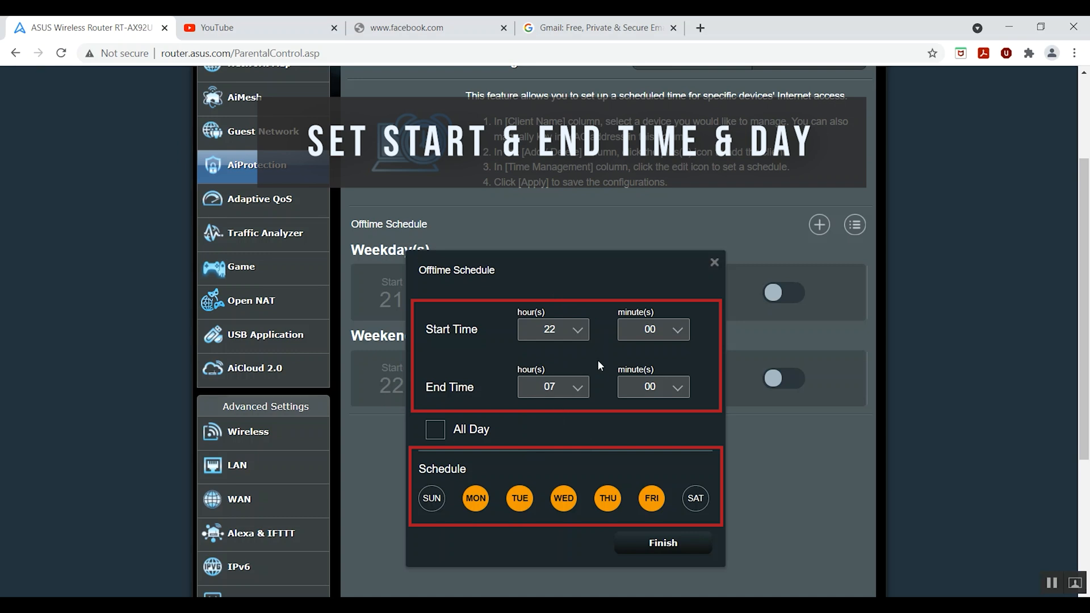
click(578, 333)
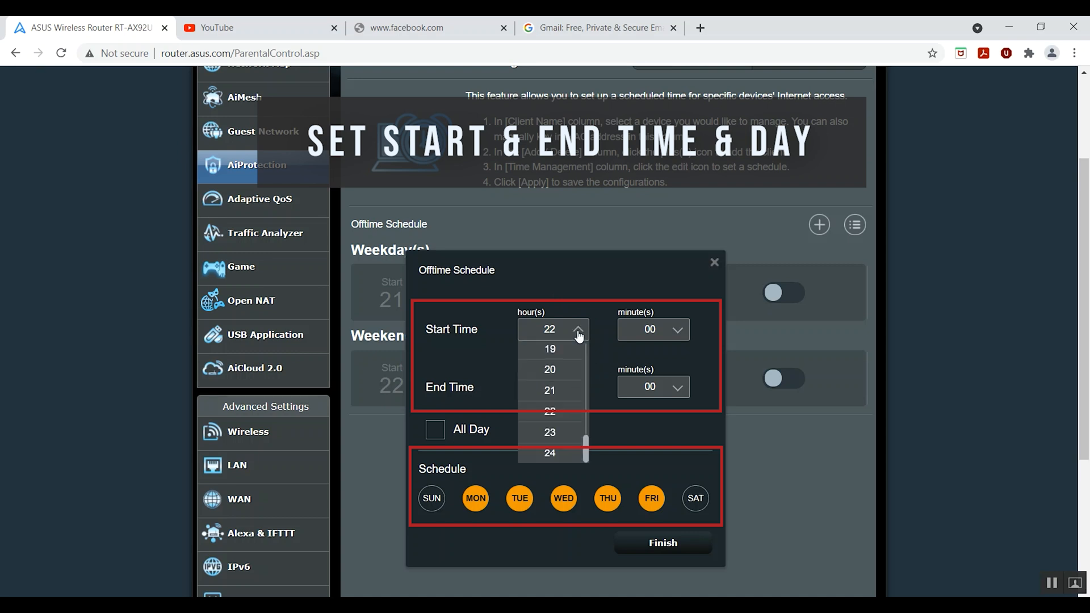
click(570, 433)
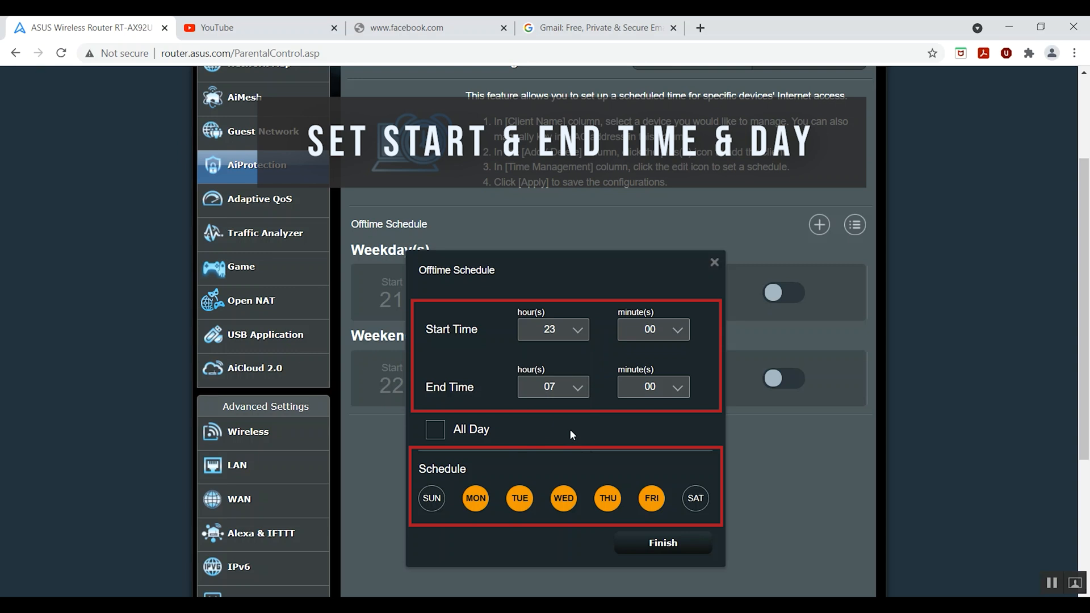
key(super+alt+d)
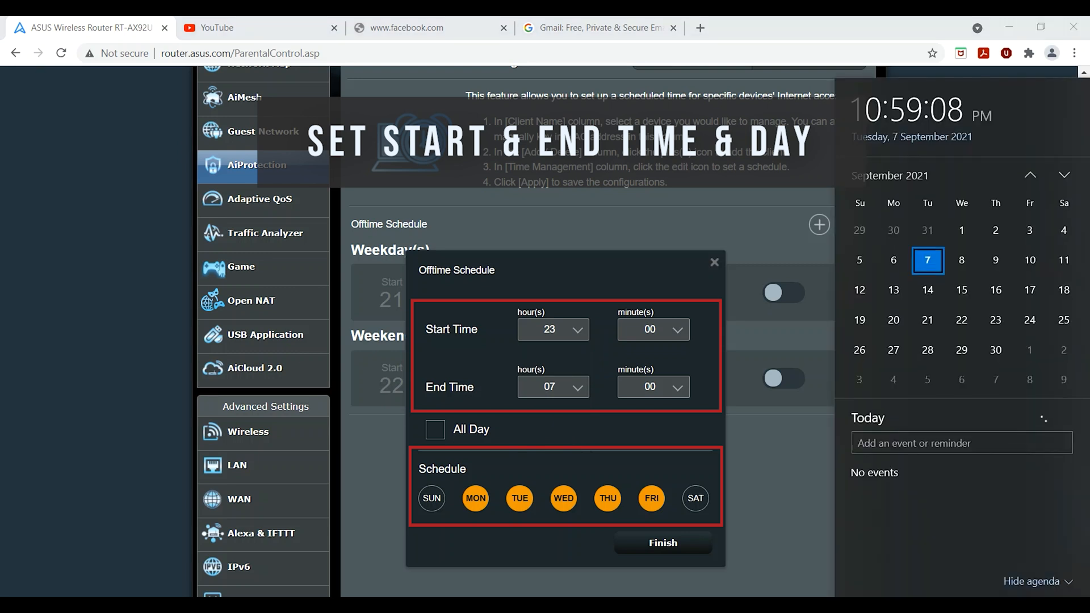
click(1050, 604)
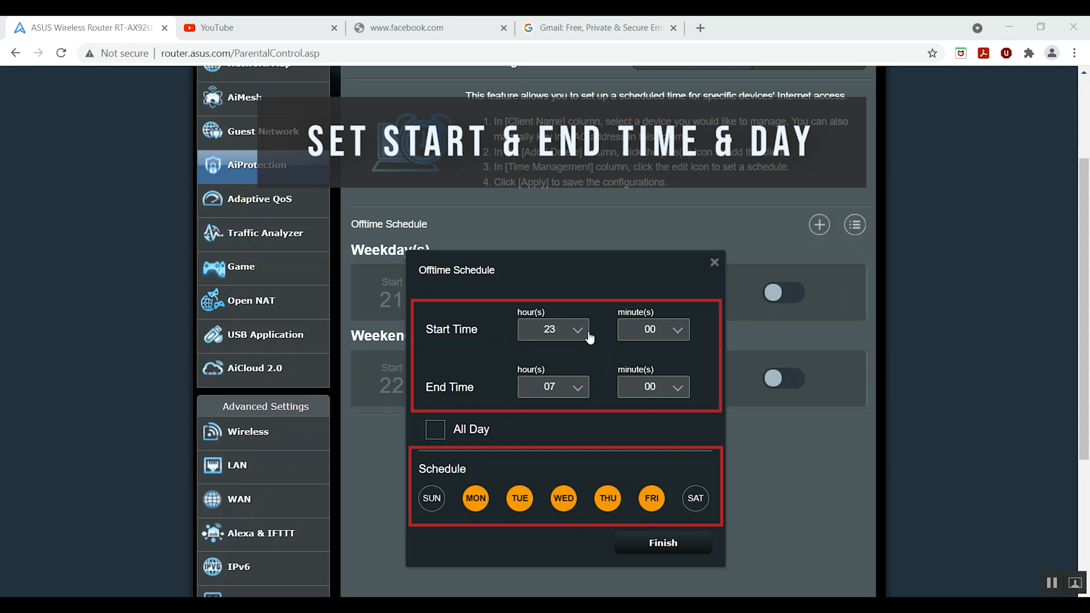
Step: Set the end time to 23:15, keep only Monday–Friday selected, and finish the edit
click(578, 388)
scroll(555, 479, down, 4)
scroll(559, 482, down, 4)
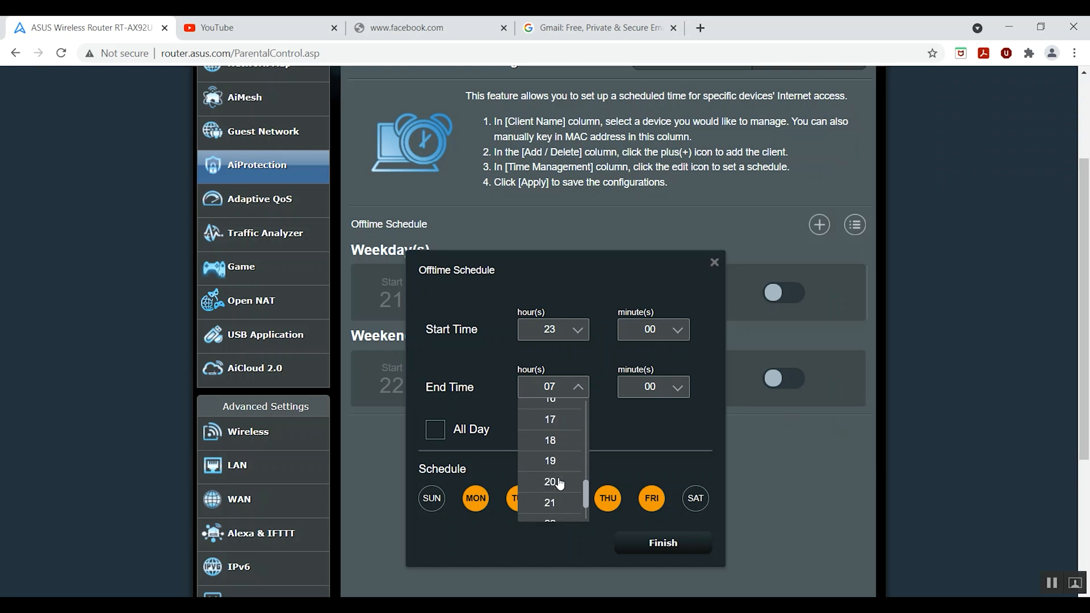
click(559, 489)
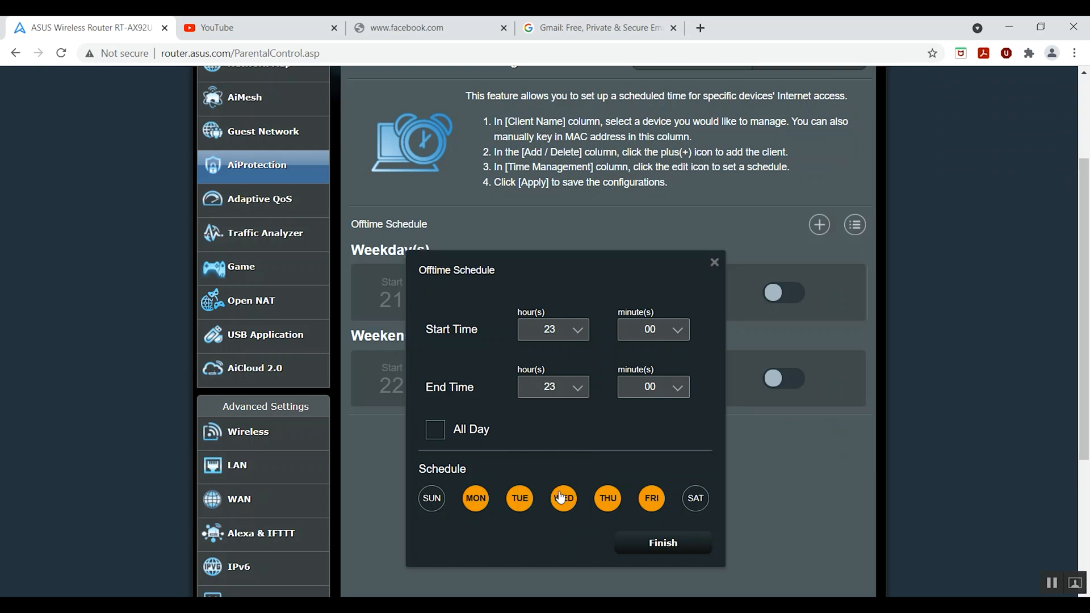
click(677, 387)
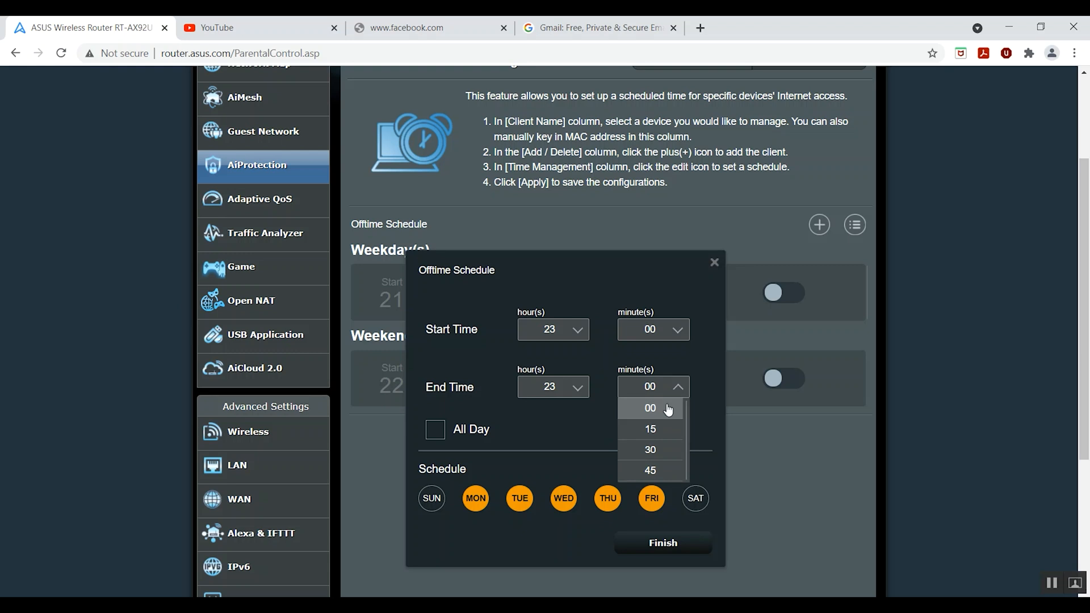
click(657, 431)
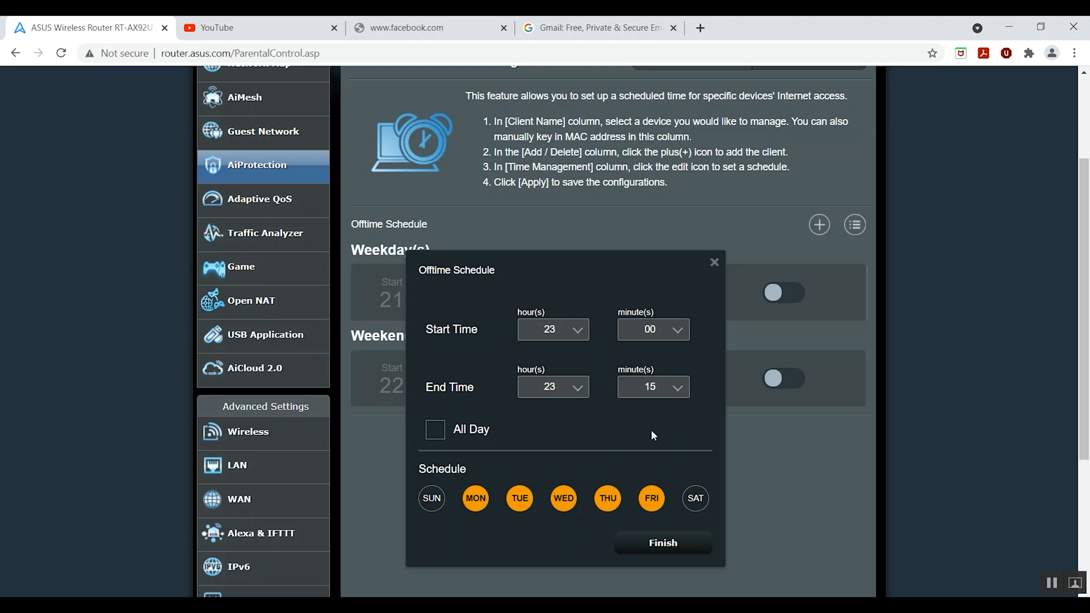
click(697, 505)
click(697, 504)
click(635, 544)
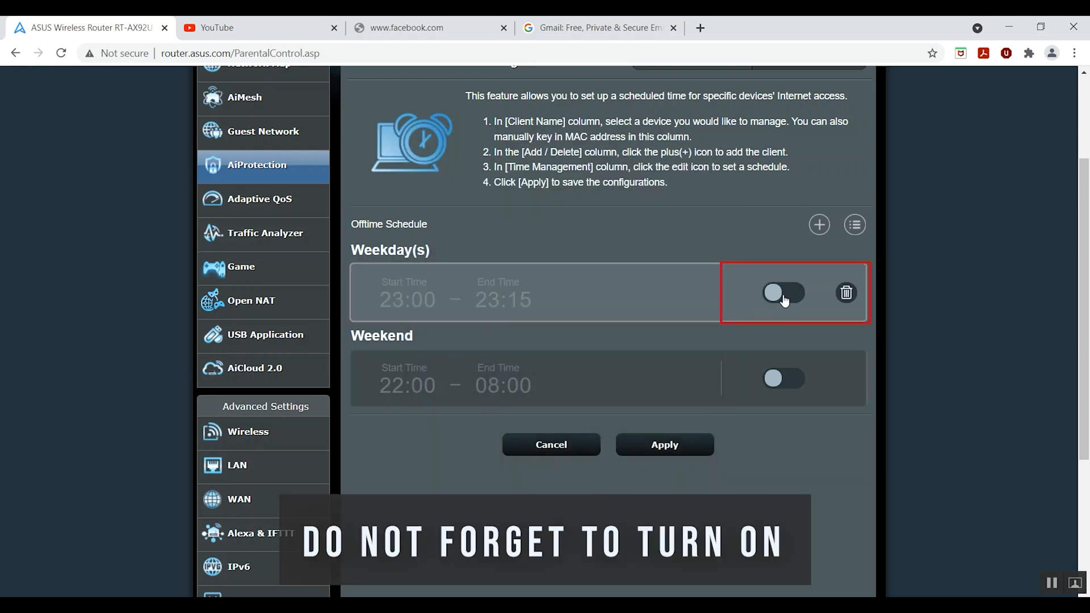
Step: Switch on the Weekday 23:00–23:15 offtime slot and apply it to the router
click(782, 301)
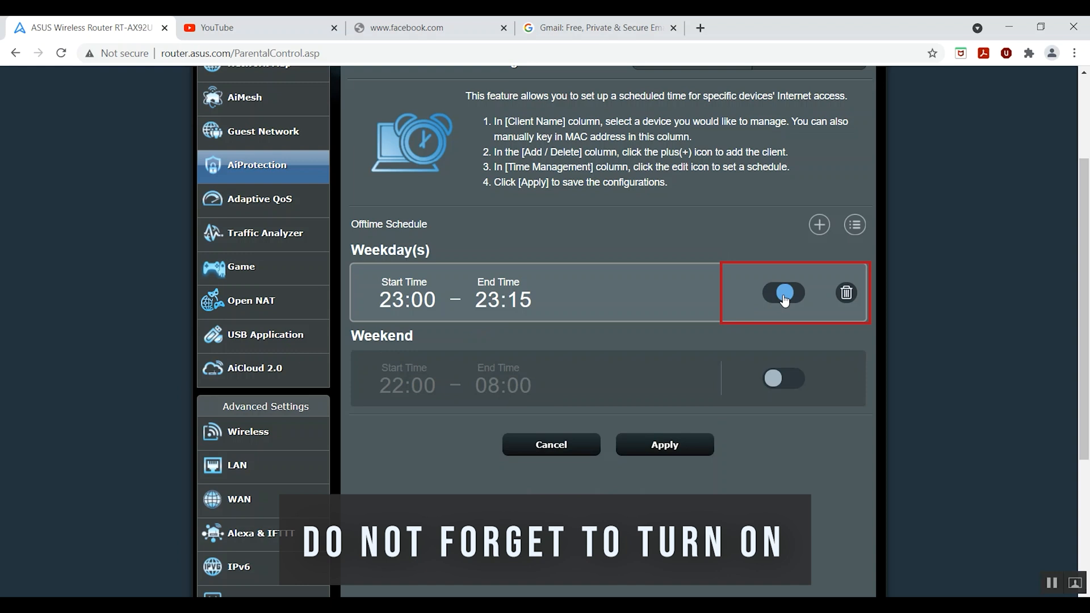
click(657, 450)
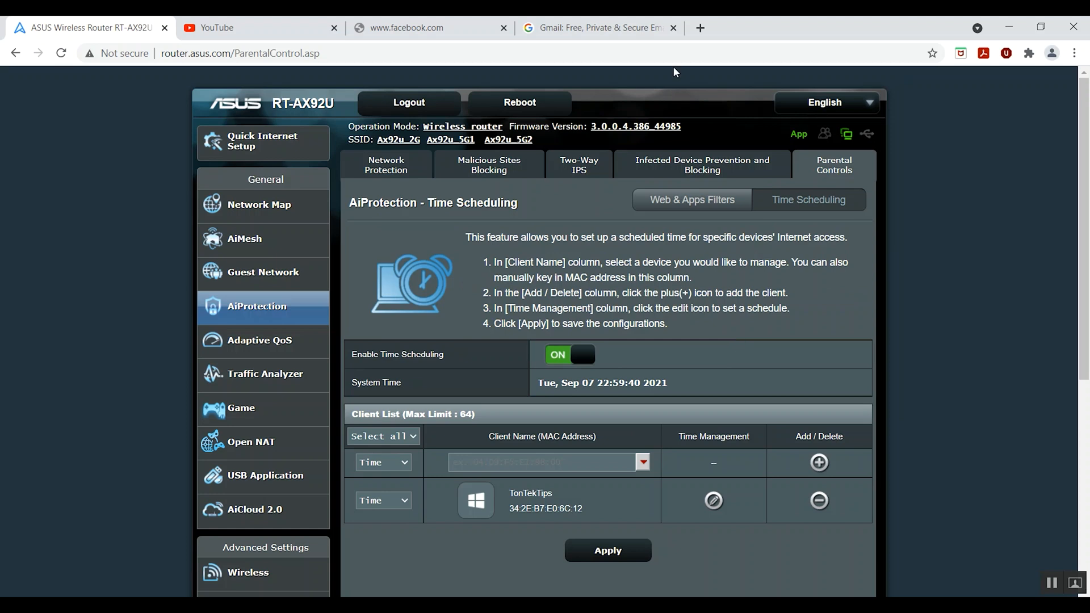
click(702, 28)
Step: Search Google for 'test', then 'covid', confirming the internet still works
click(589, 316)
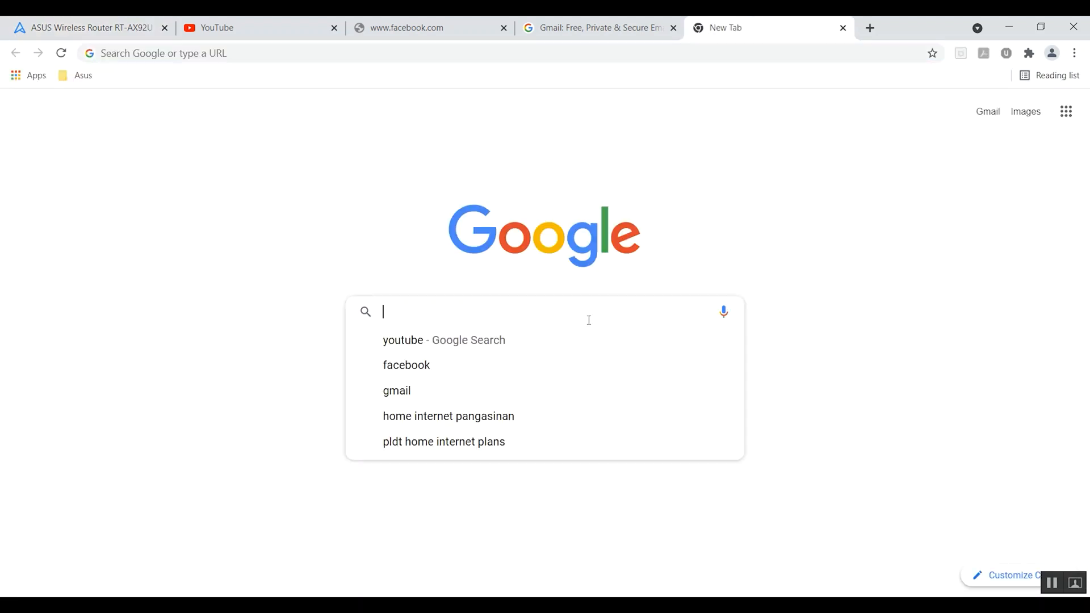
text(test)
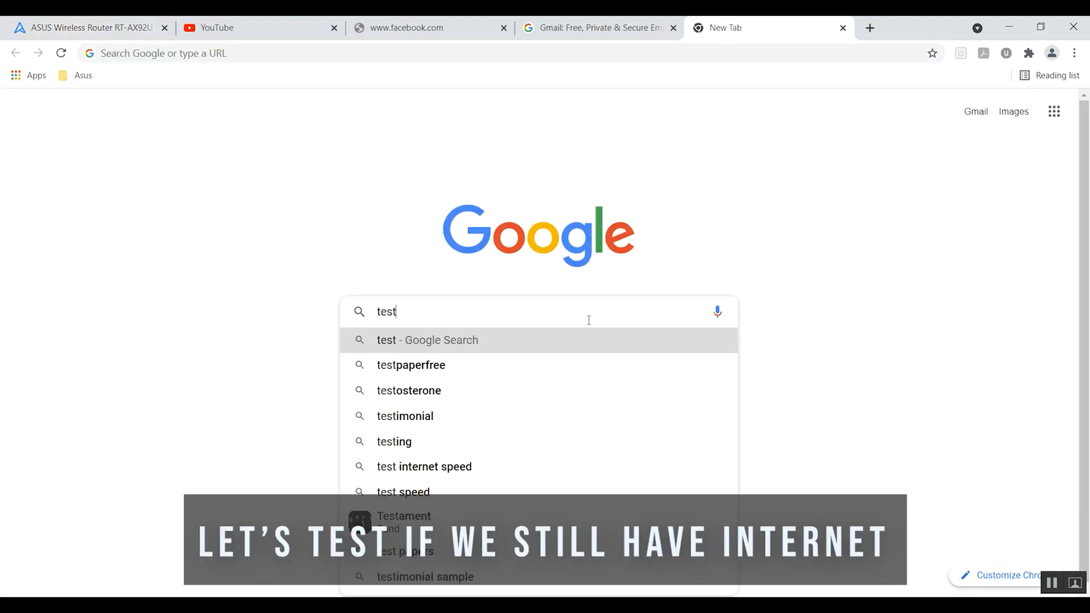
key(Return)
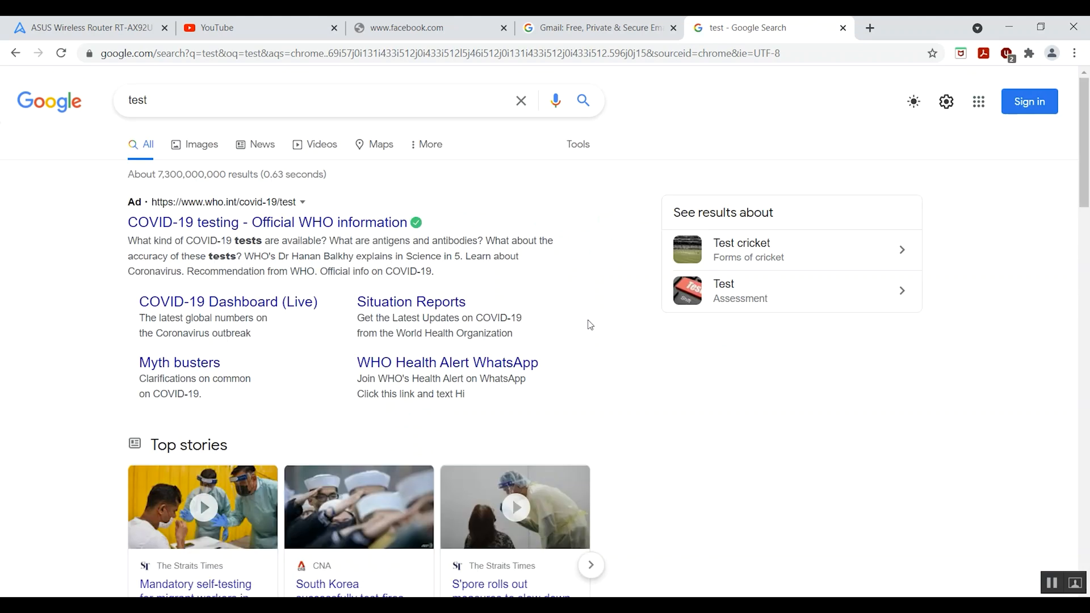
double_click(445, 100)
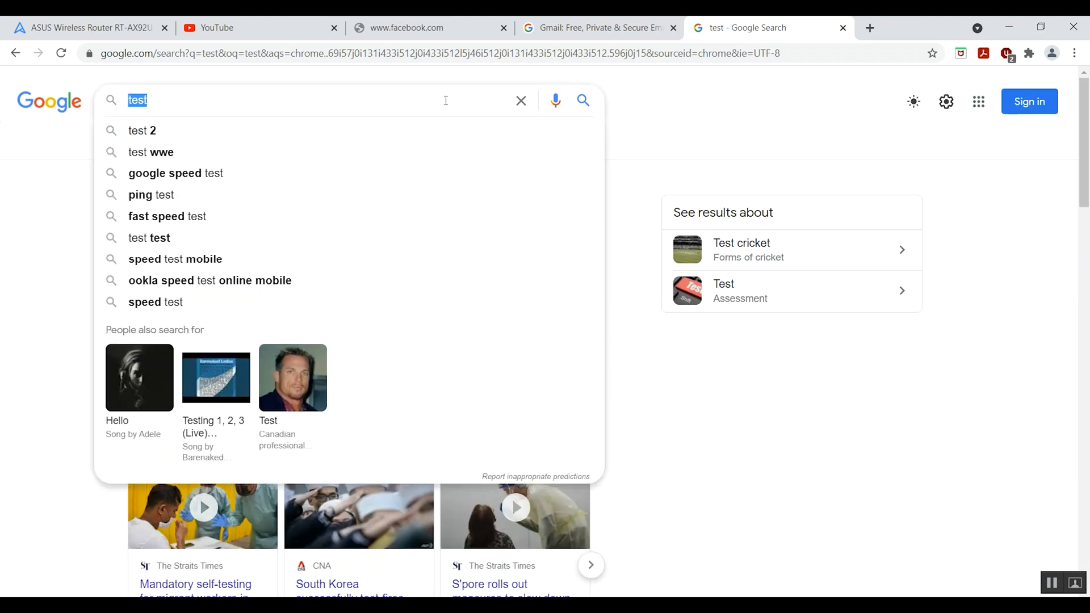
text(covid)
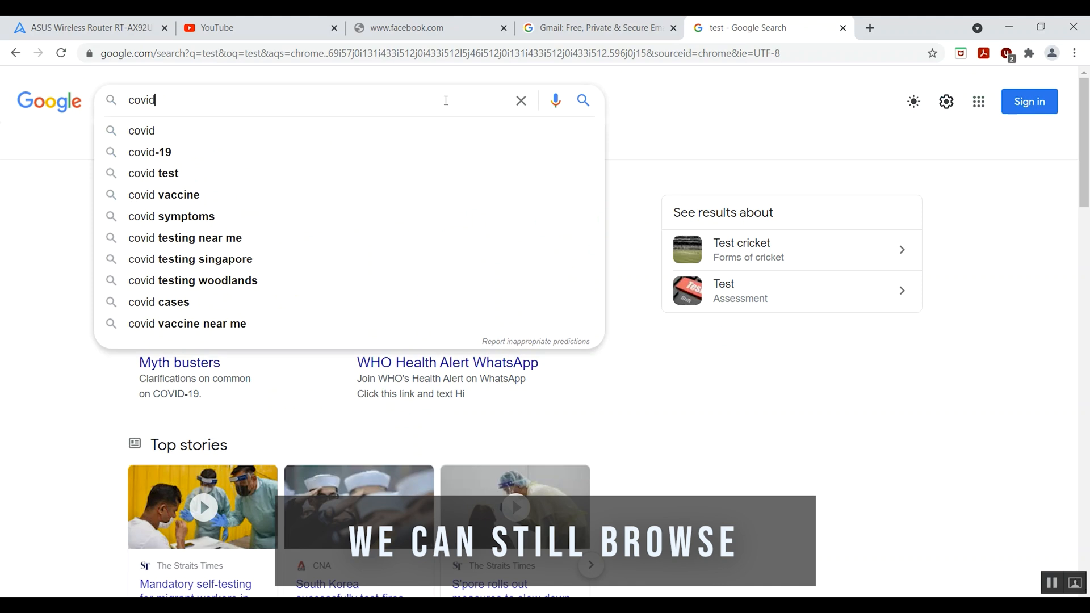
key(Return)
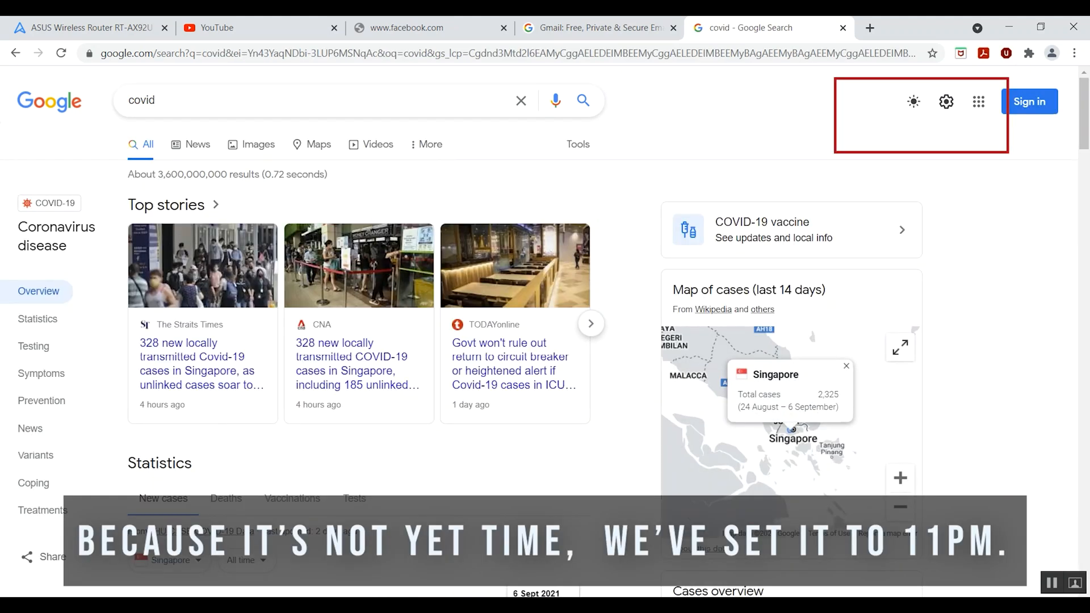
click(1027, 605)
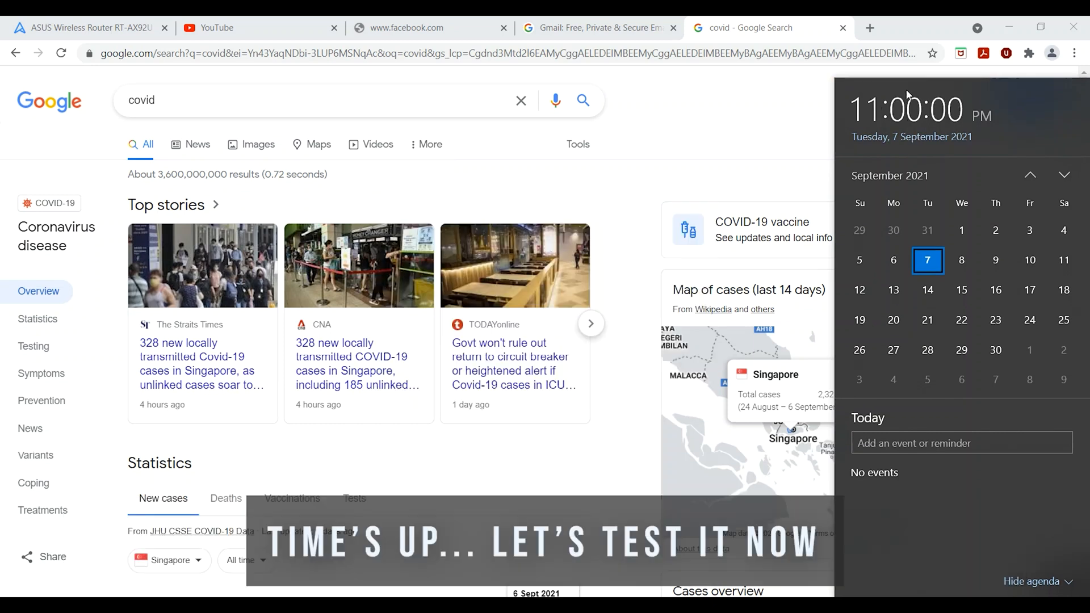
Step: Close the covid search tab and the Gmail tab
click(690, 103)
click(843, 28)
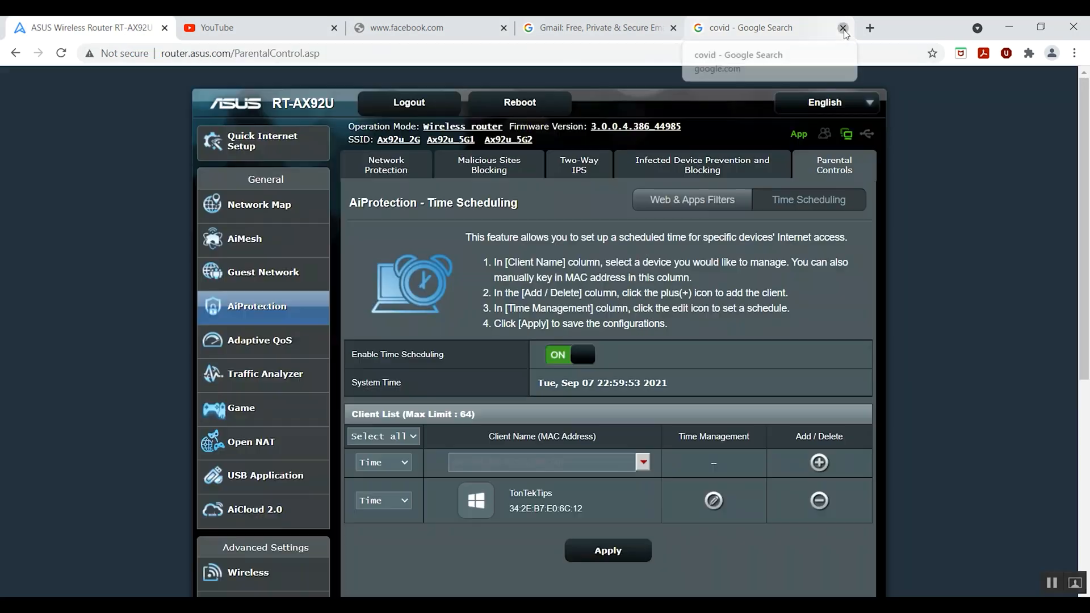
click(659, 26)
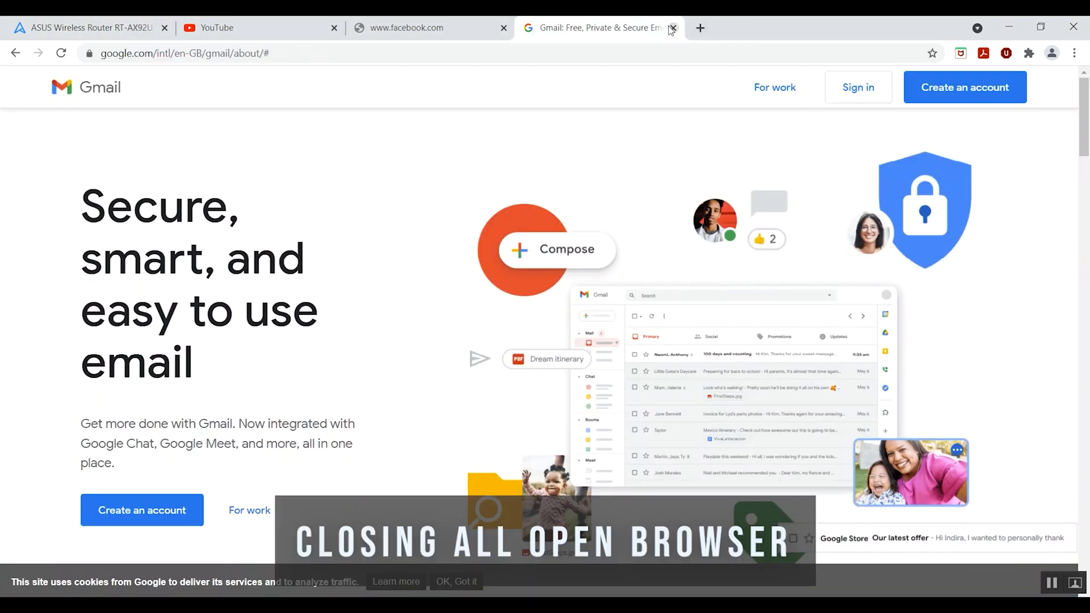
click(672, 27)
Step: In a new tab, search Google for 'test' and see it fail to load
click(530, 26)
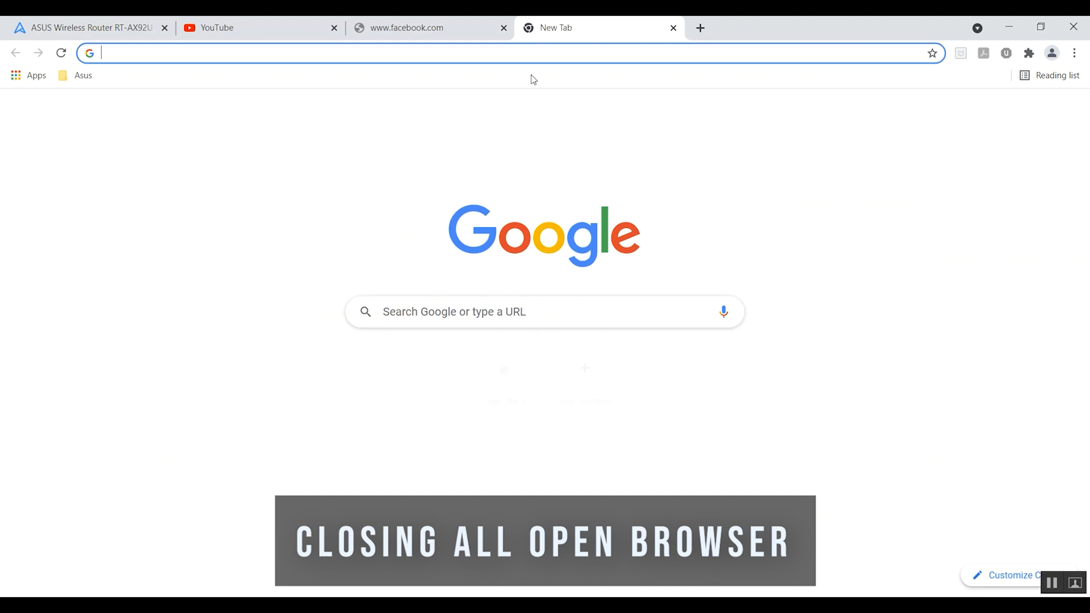
click(522, 316)
text(test)
key(Return)
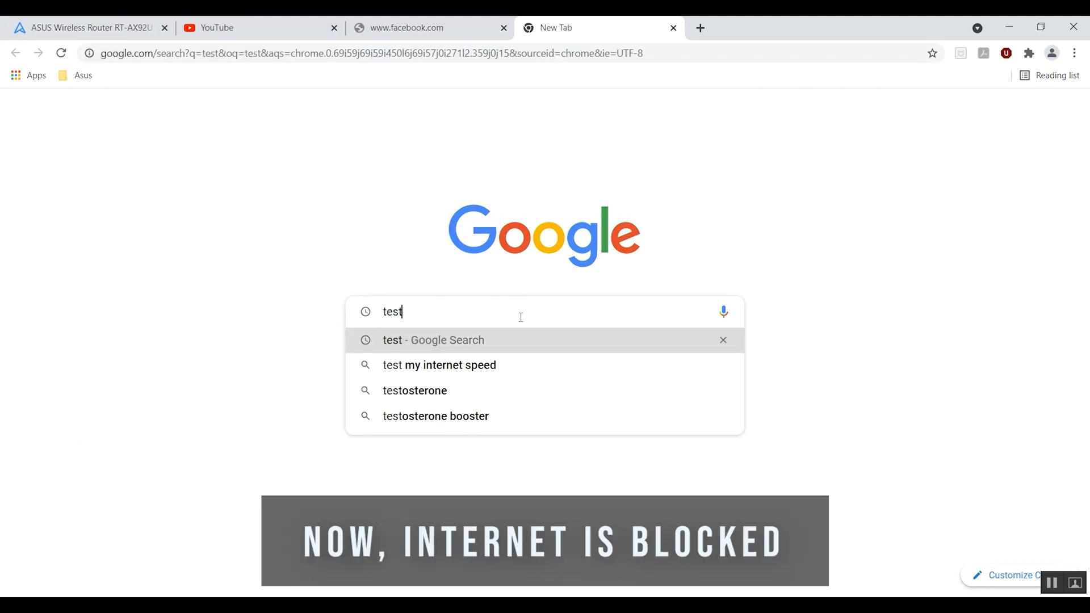
key(Return)
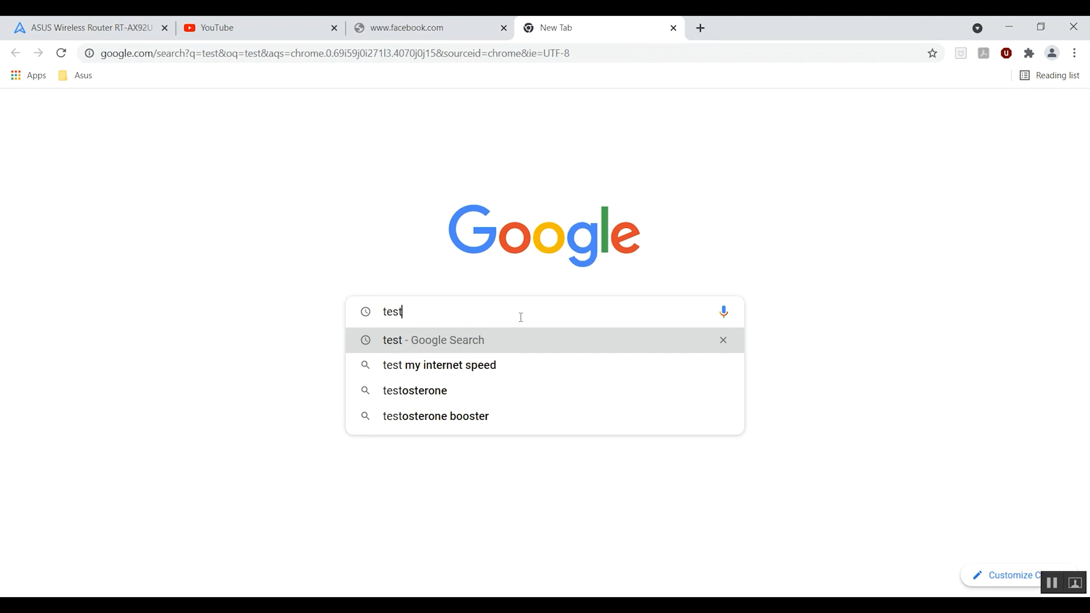
Step: In another new tab, search Google for 'gmail'
key(ctrl+t)
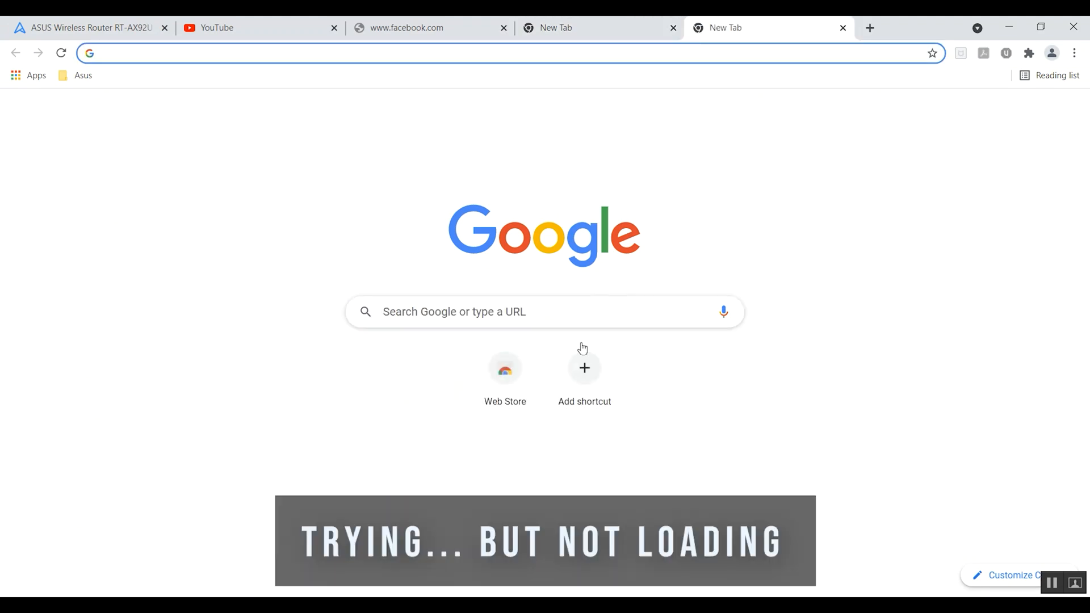
click(578, 310)
text(tests)
key(BackSpace)
key(BackSpace)
key(BackSpace)
key(BackSpace)
key(BackSpace)
text(gmail)
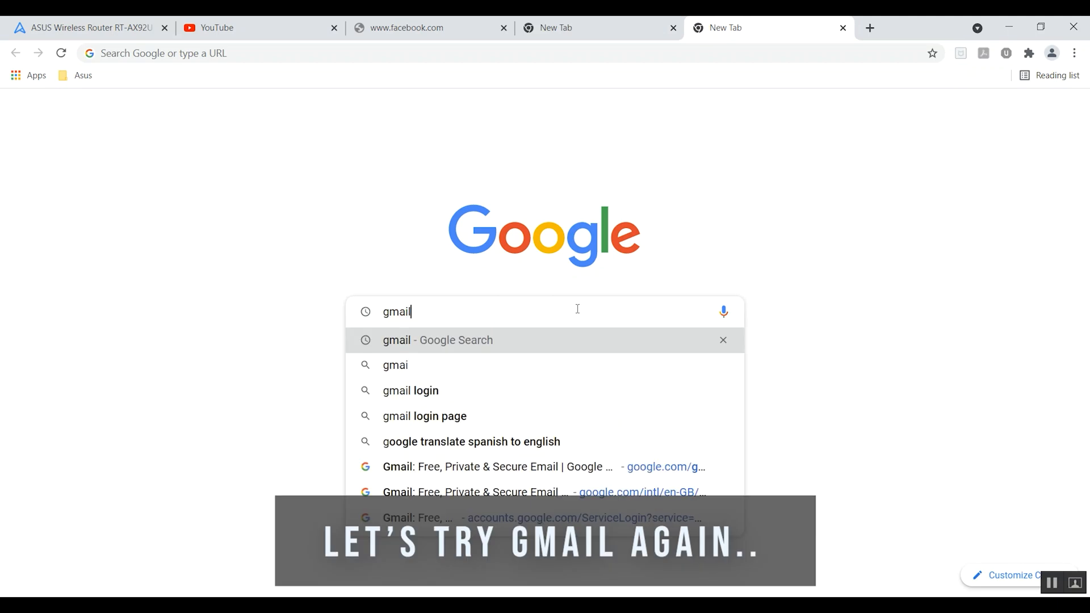
key(Return)
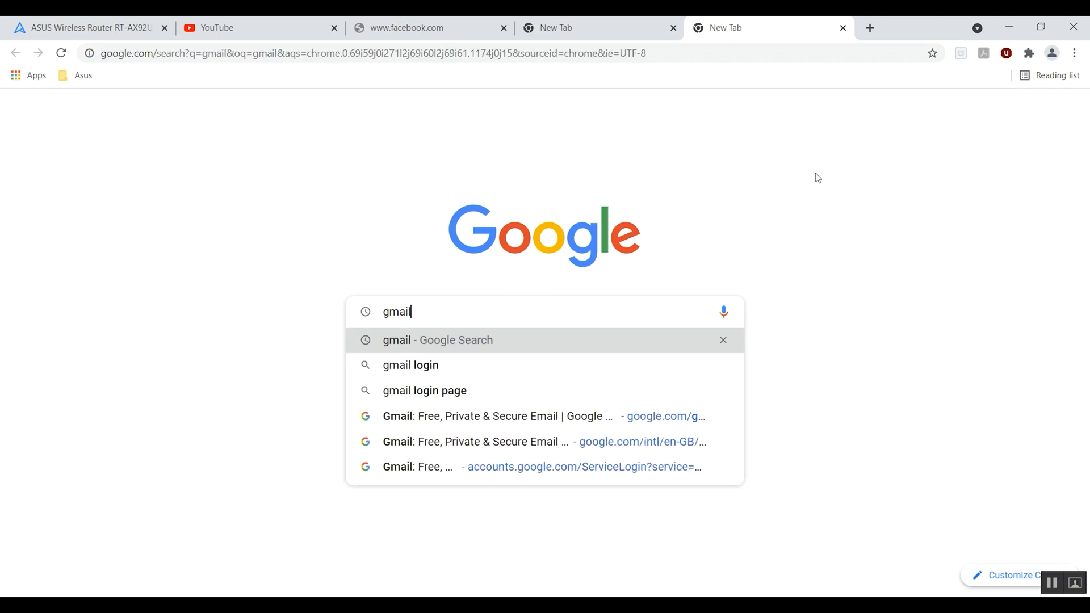